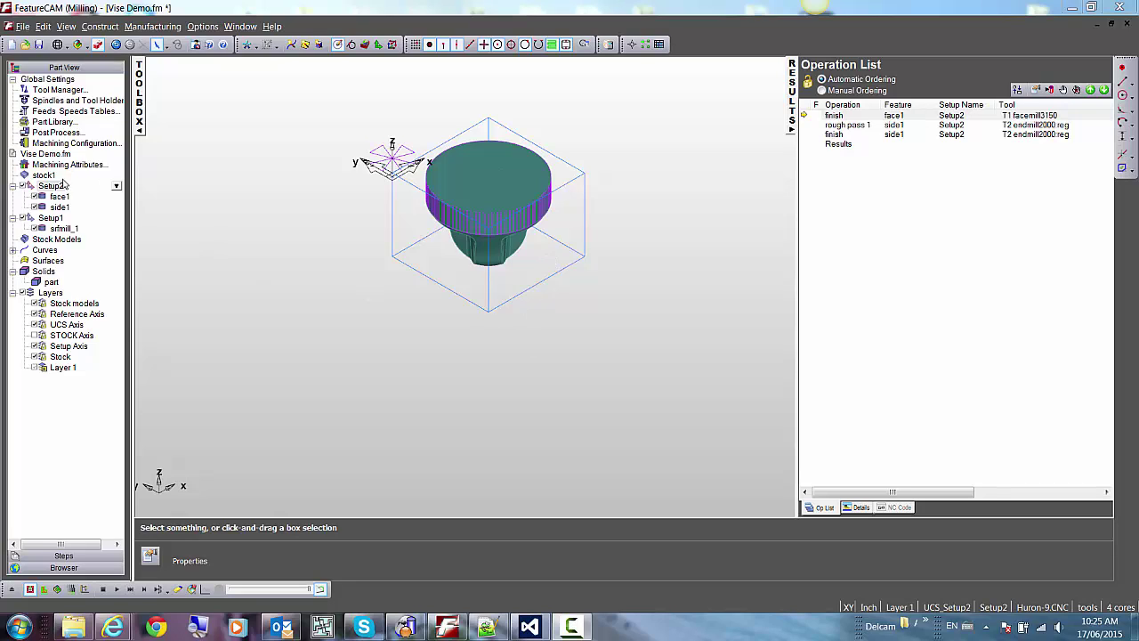
- Activate Setup2, run the 3D simulation of its face and side milling, and inspect the machined stock
{"action": "left_click", "coordinate": [50, 218]}
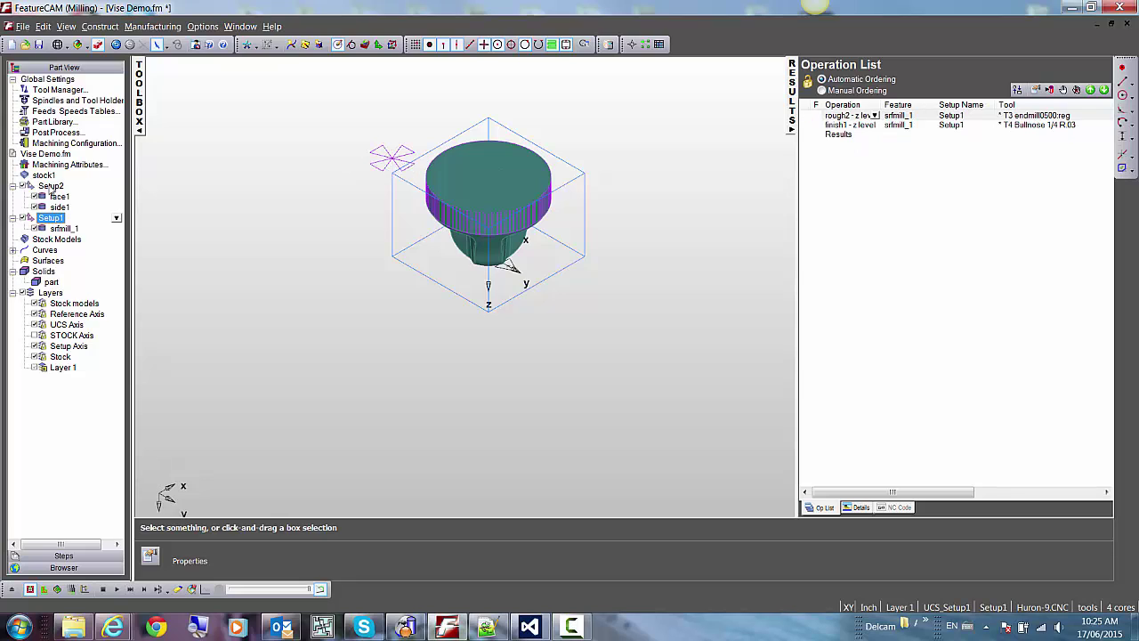
{"action": "left_click", "coordinate": [50, 185]}
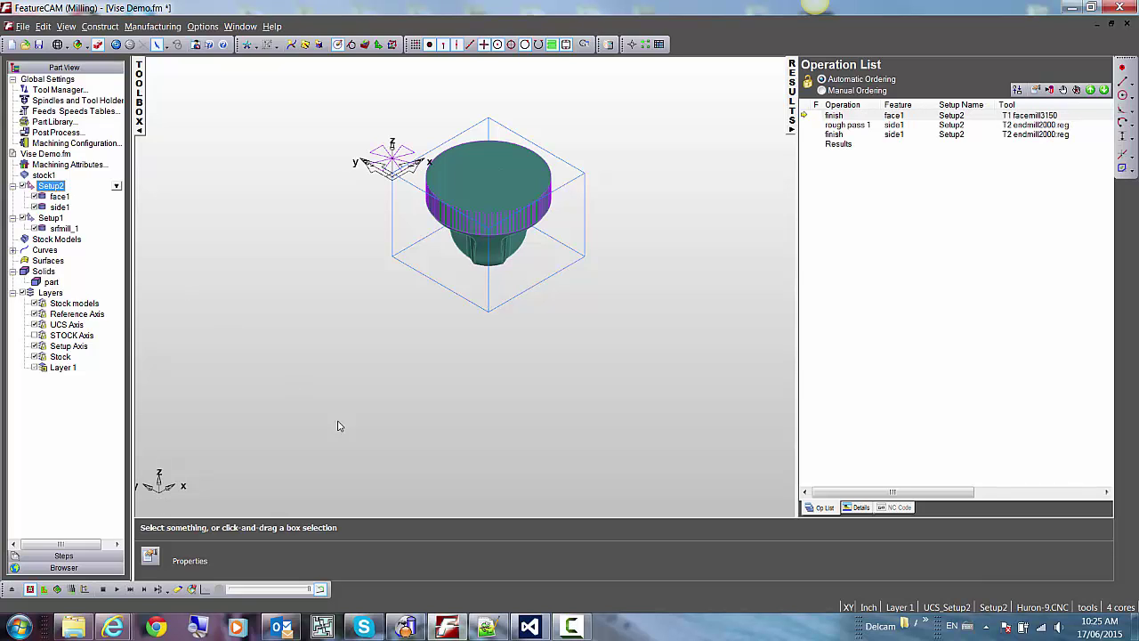
{"action": "left_click", "coordinate": [57, 589]}
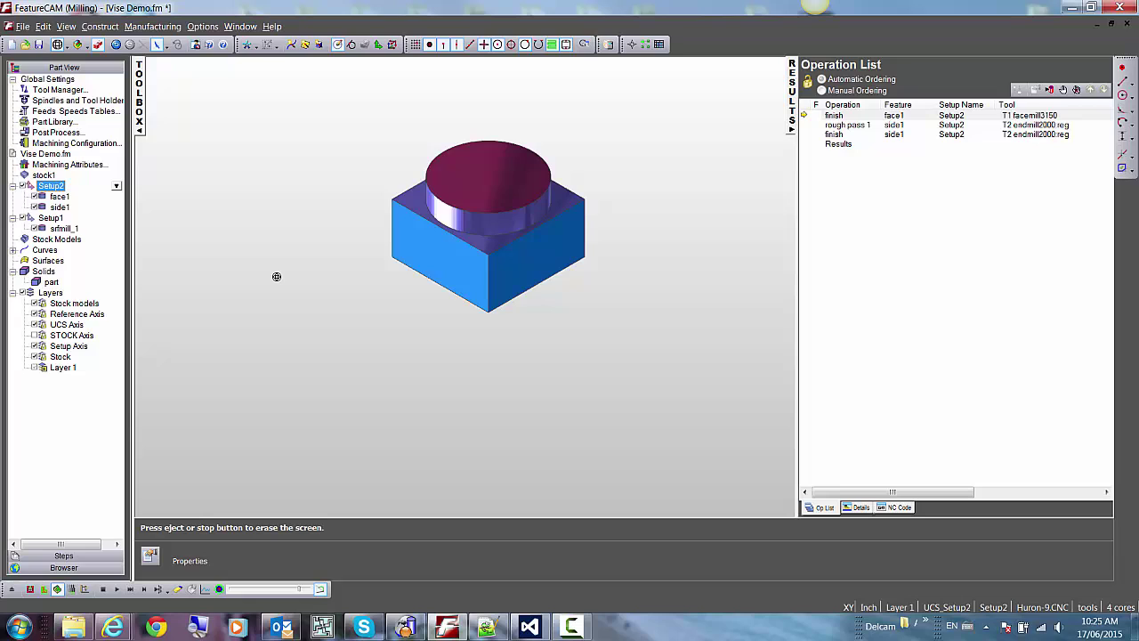
{"action": "scroll", "coordinate": [519, 165], "scroll_direction": "up", "scroll_amount": 1}
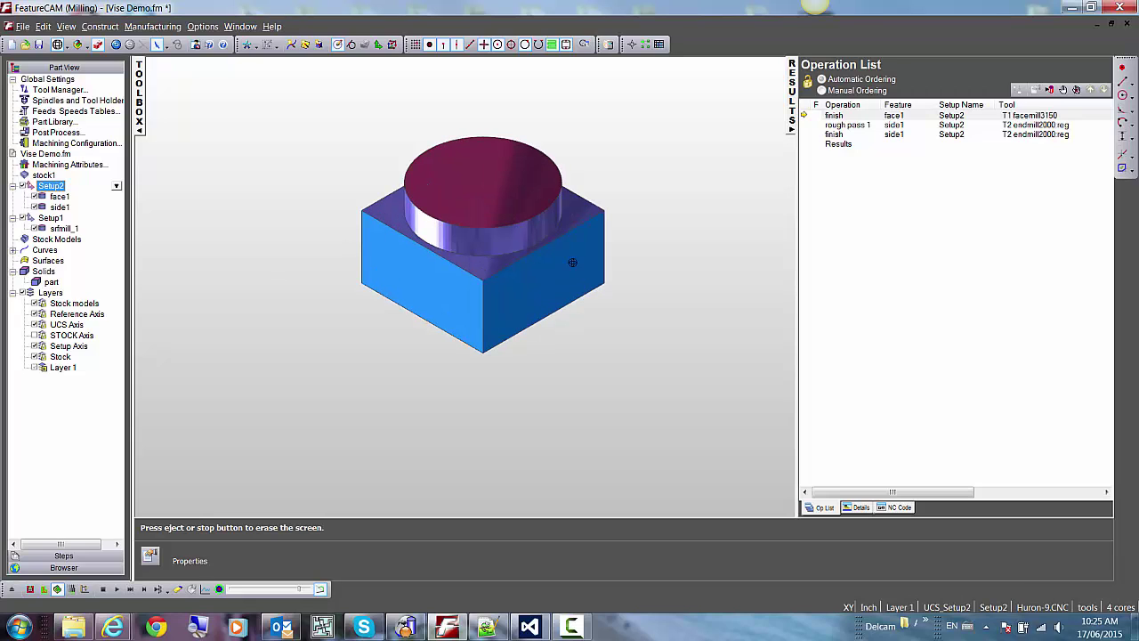
{"action": "mouse_move", "coordinate": [576, 313]}
{"action": "left_mouse_down"}
{"action": "mouse_move", "coordinate": [424, 284]}
{"action": "mouse_move", "coordinate": [418, 213]}
{"action": "mouse_move", "coordinate": [504, 270]}
{"action": "left_mouse_up"}
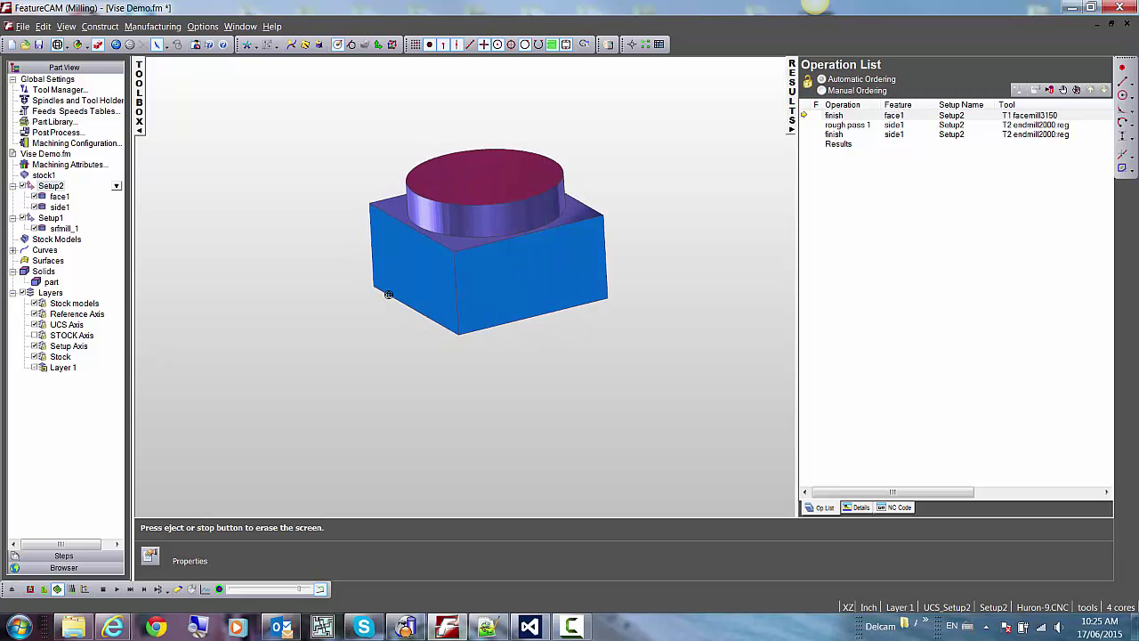
- Simulate Setup1's srfmill_1 roughing and finishing on the flipped part, inspect the result, and stop the simulation
{"action": "left_click", "coordinate": [48, 219]}
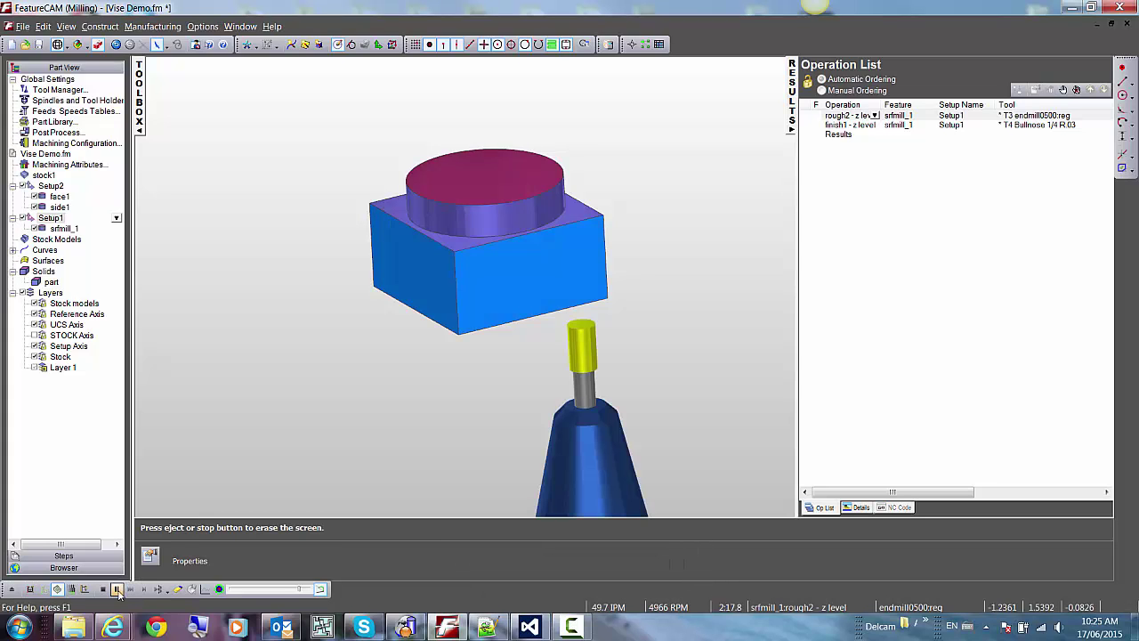
{"action": "middle_click_drag", "start_coordinate": [578, 453], "coordinate": [552, 85]}
{"action": "middle_click_drag", "start_coordinate": [623, 356], "coordinate": [580, 229]}
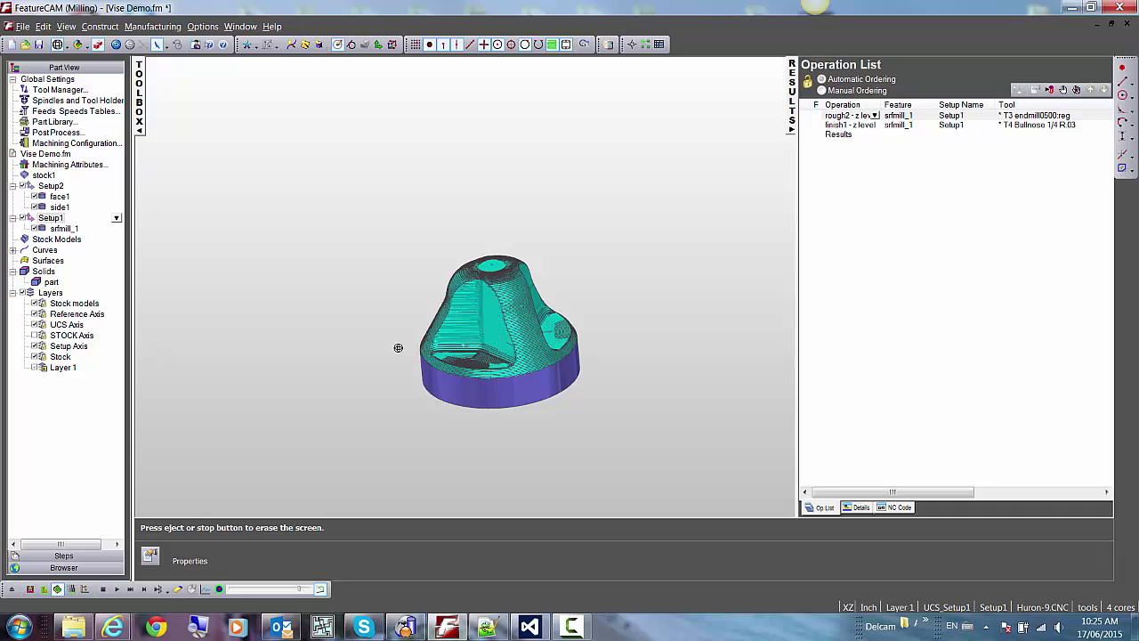
{"action": "middle_click_drag", "start_coordinate": [398, 347], "coordinate": [555, 334]}
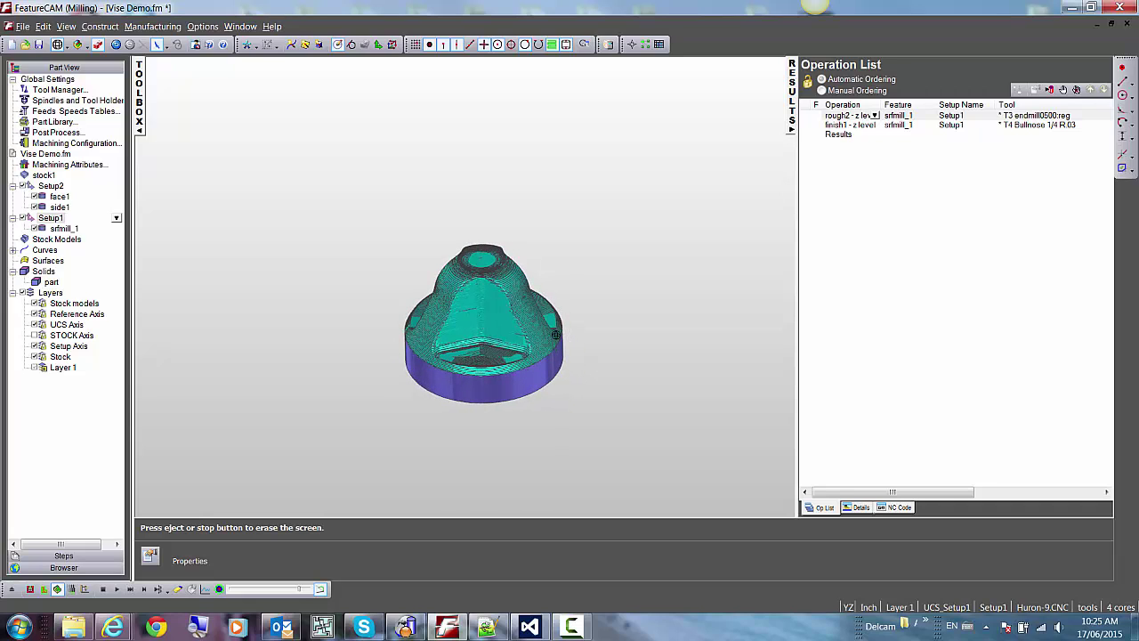
{"action": "scroll", "coordinate": [542, 354], "scroll_direction": "up", "scroll_amount": 2}
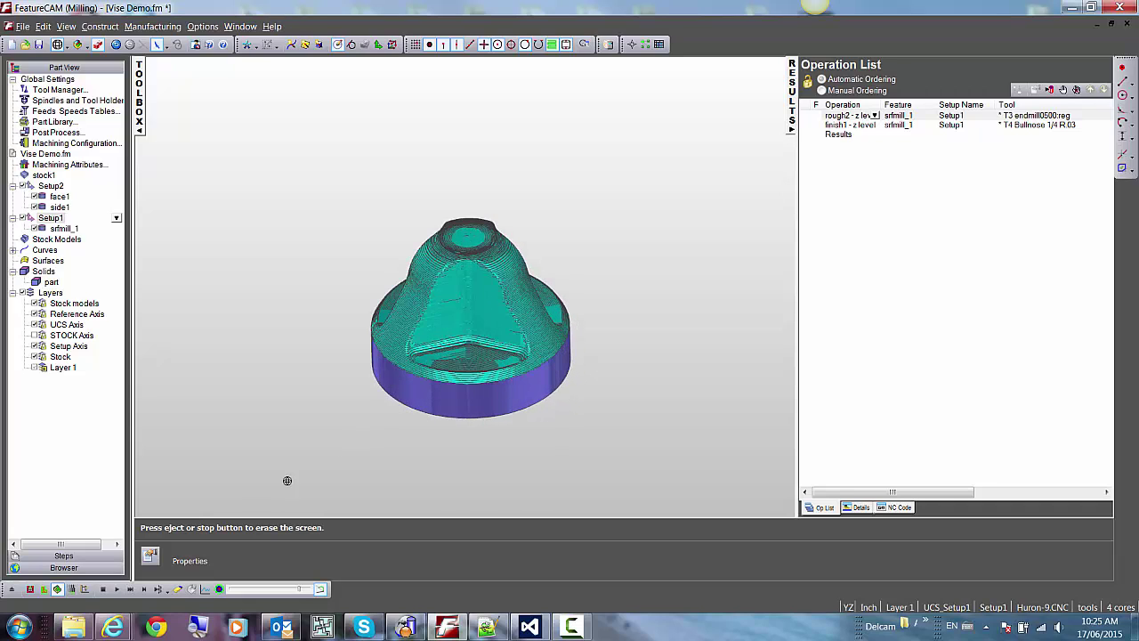
{"action": "left_click", "coordinate": [102, 589]}
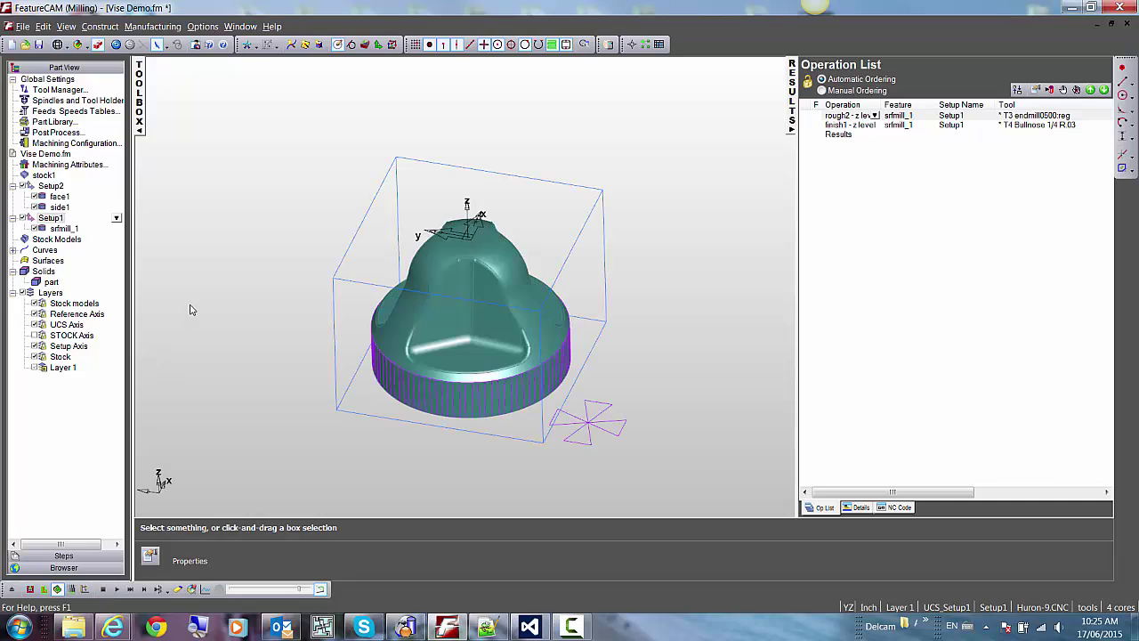
- Make Setup2 active again in the isometric view and open the Import Vise add-in
{"action": "left_click", "coordinate": [54, 187]}
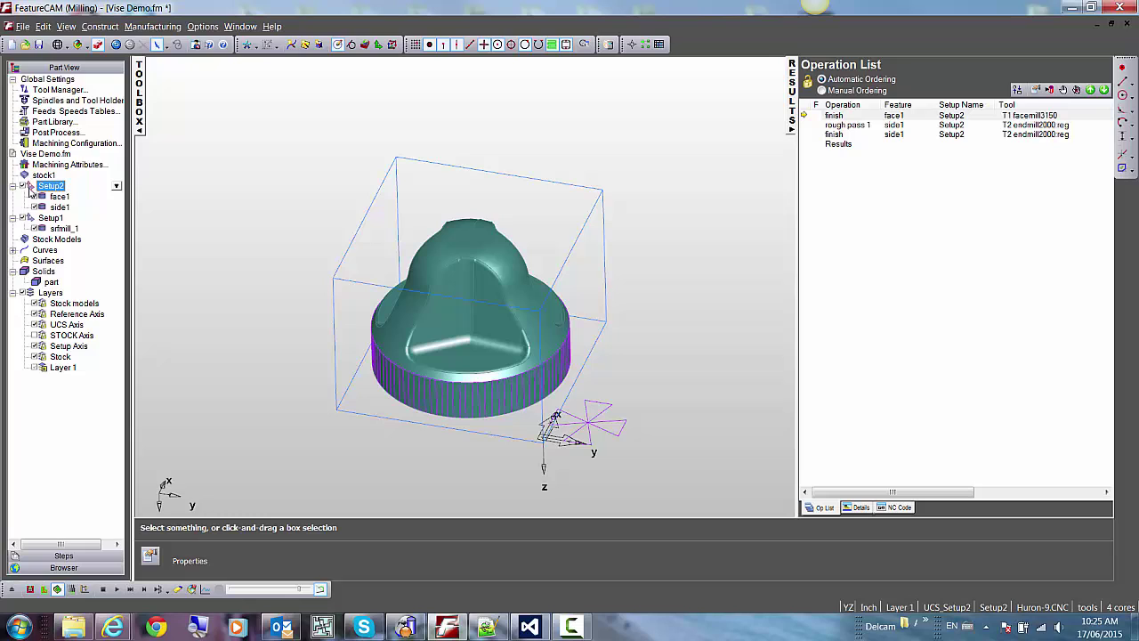
{"action": "right_click", "coordinate": [247, 108]}
{"action": "left_click", "coordinate": [281, 300]}
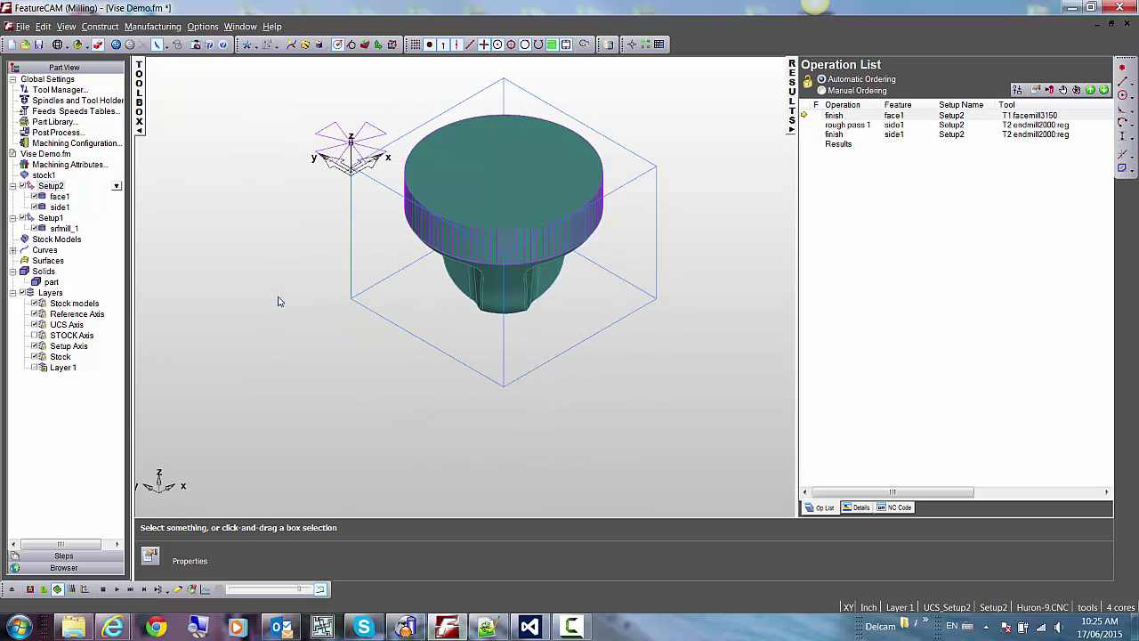
{"action": "left_click", "coordinate": [631, 45]}
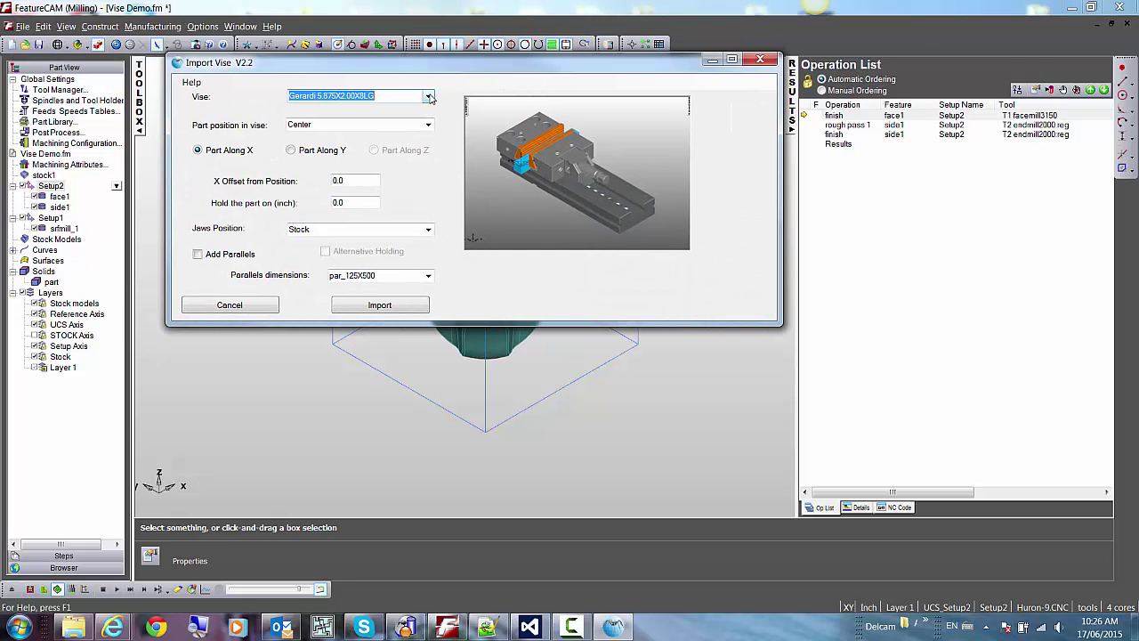
- Preview the available vise models from the Gerardi vises through to the 3 JAWS 8 inch TURNING CHUCK
{"action": "left_click", "coordinate": [428, 96]}
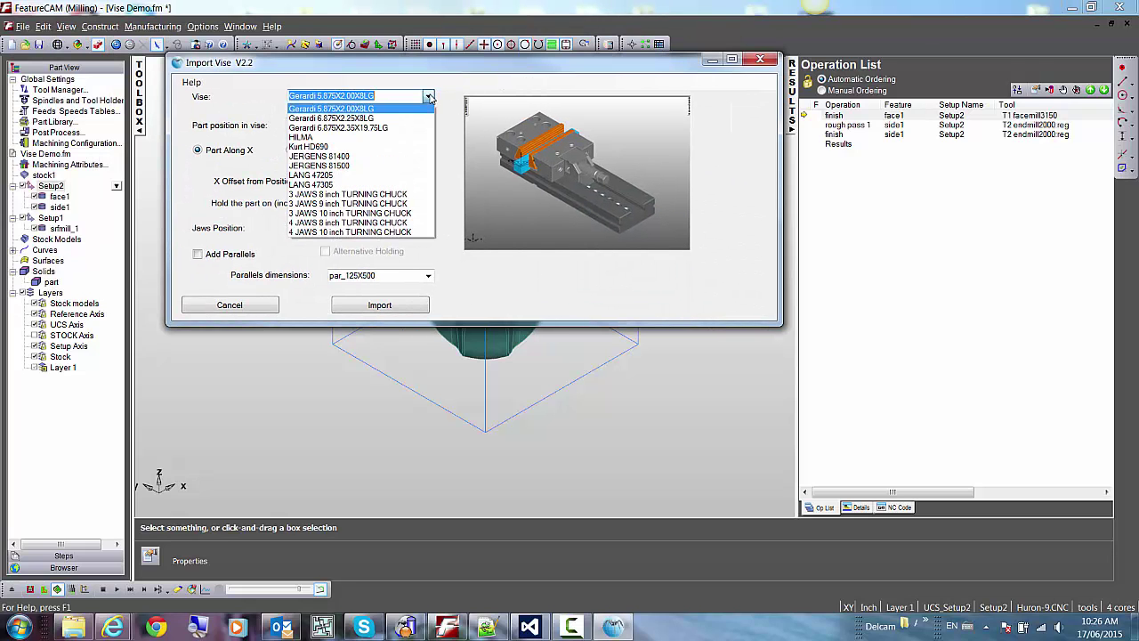
{"action": "left_click", "coordinate": [354, 108]}
{"action": "key", "text": "Down"}
{"action": "key", "text": "Down"}
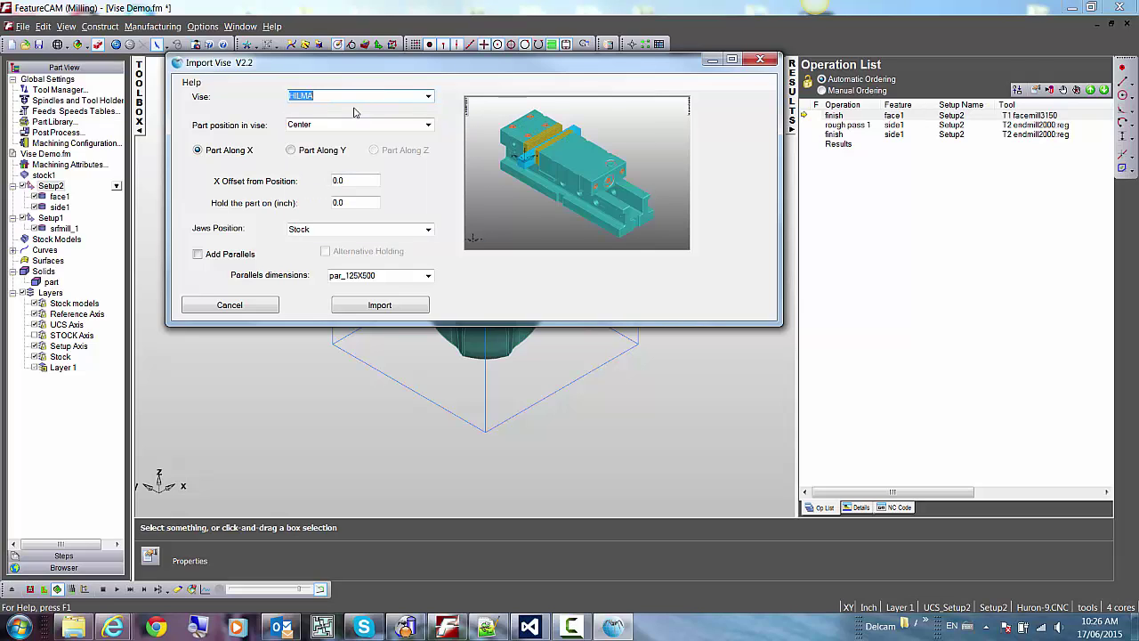
{"action": "key", "text": "Down"}
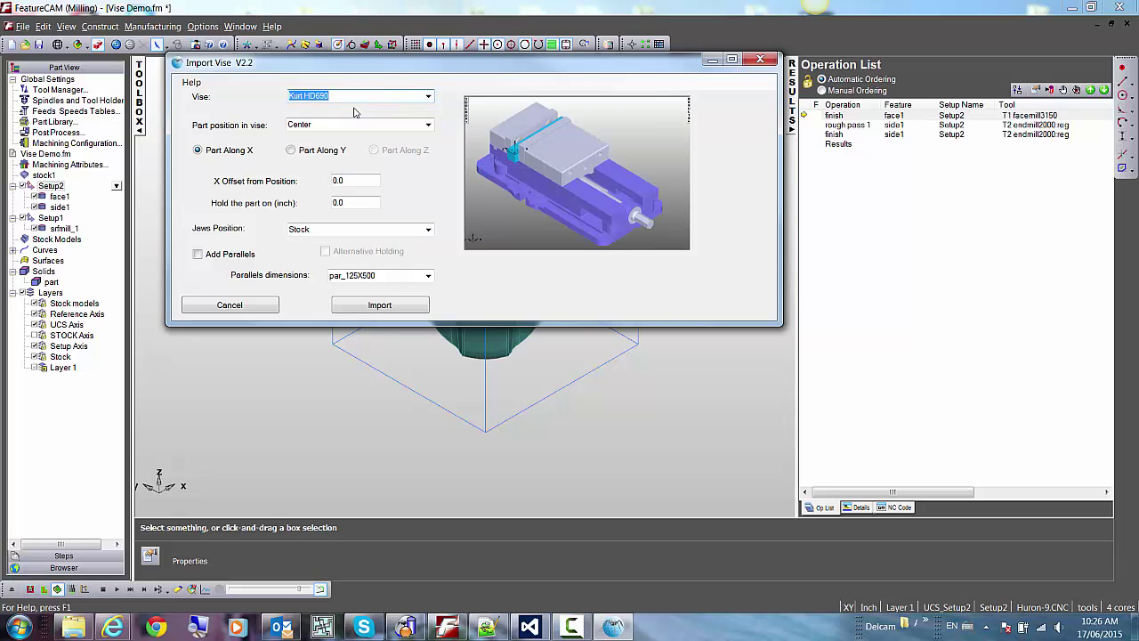
{"action": "key", "text": "Down"}
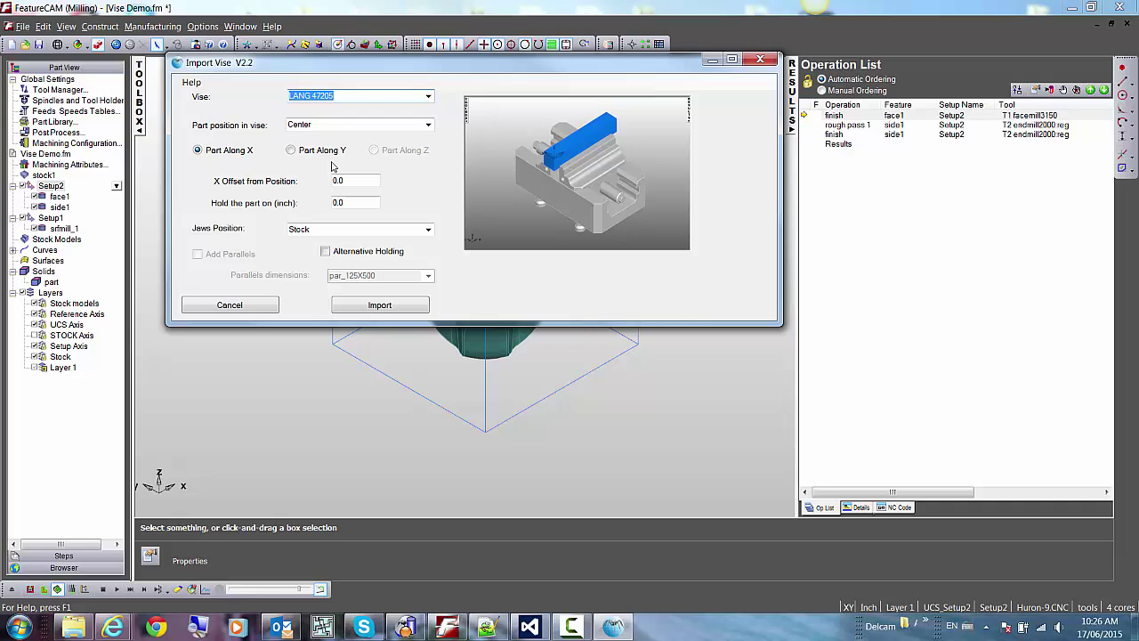
{"action": "key", "text": "Down"}
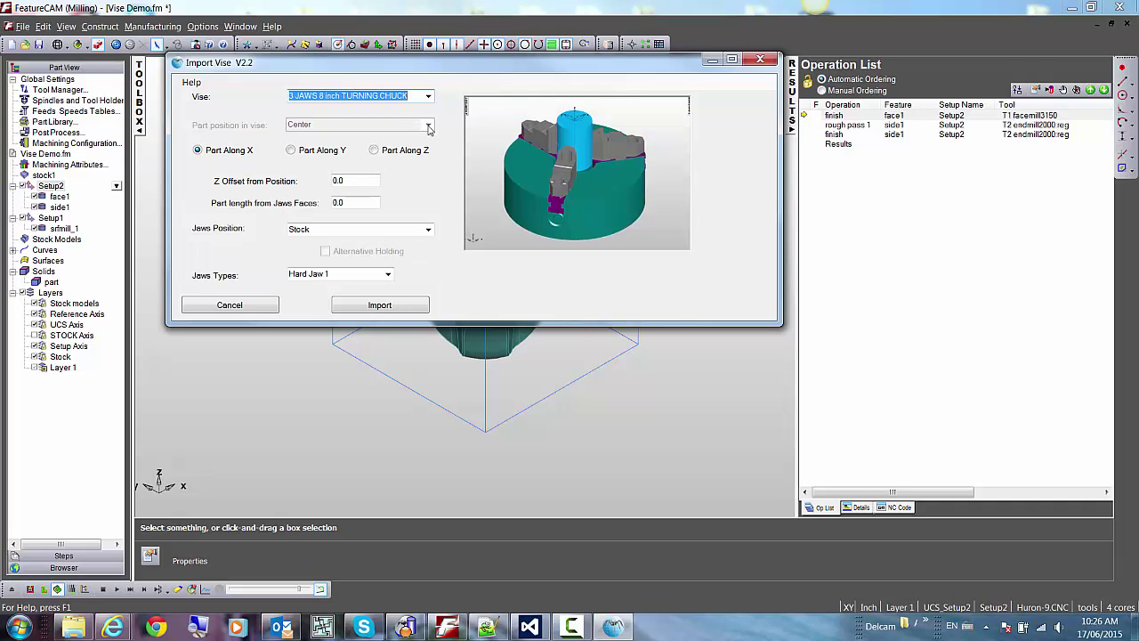
- Preview the Hard Jaw 2 and Soft Jaw 1 types on the 3 JAWS 8 inch TURNING CHUCK
{"action": "left_click", "coordinate": [428, 97]}
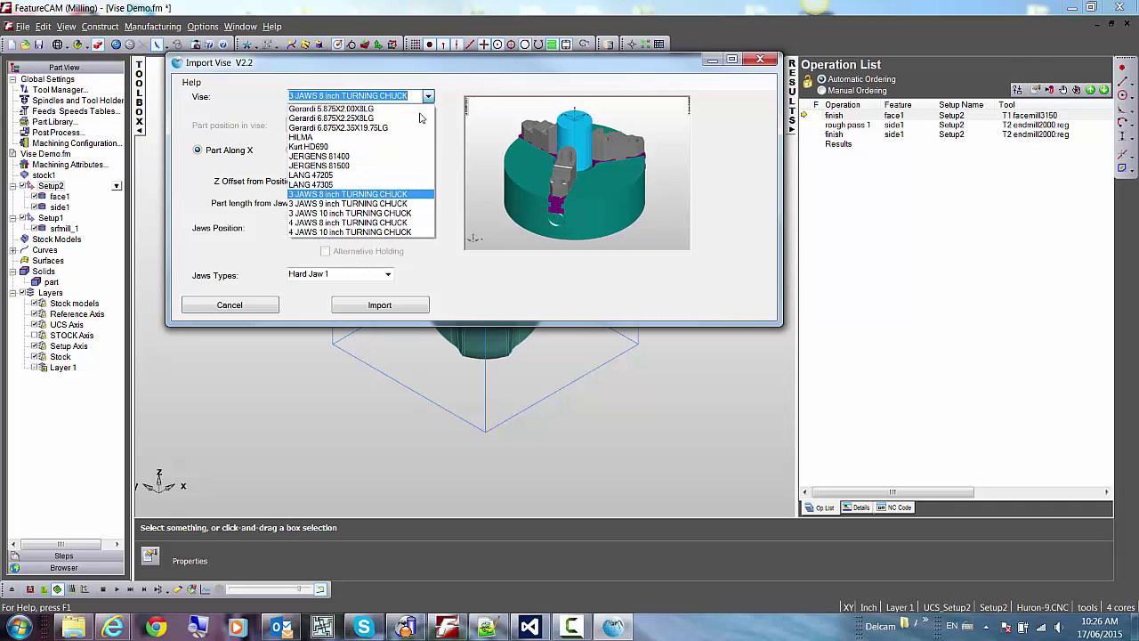
{"action": "left_click", "coordinate": [351, 195]}
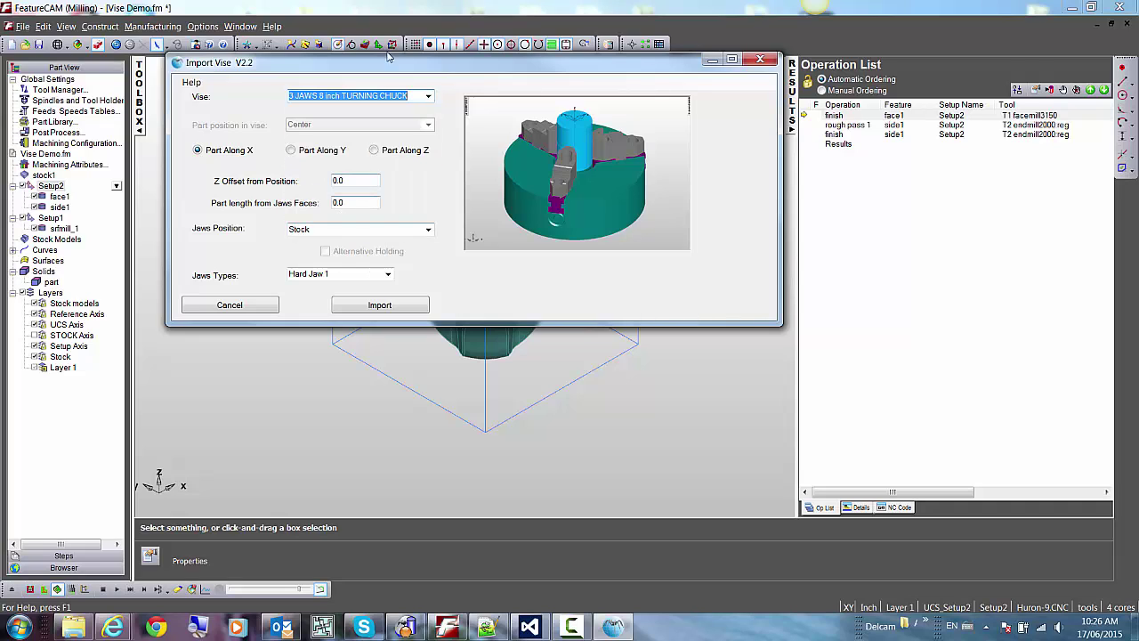
{"action": "left_click", "coordinate": [387, 276]}
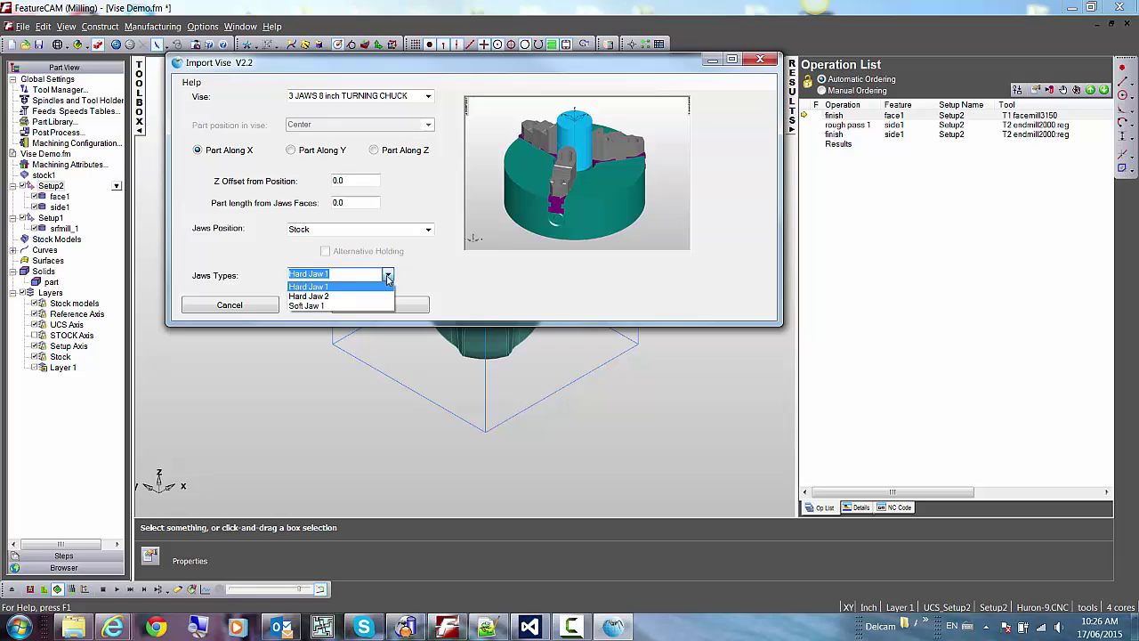
{"action": "left_click", "coordinate": [334, 295]}
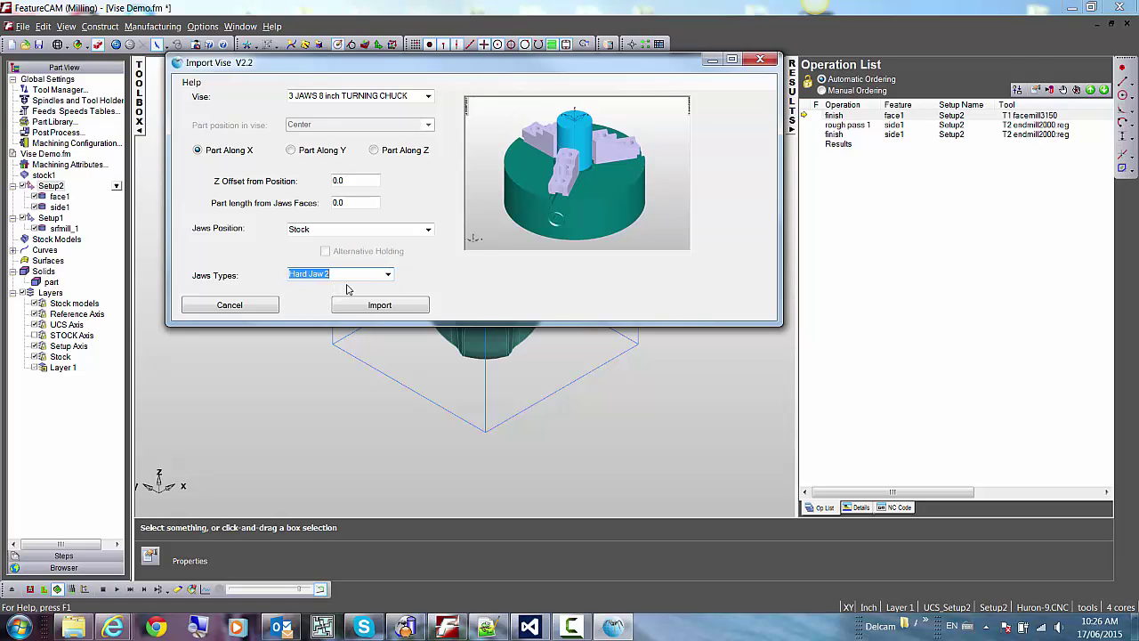
{"action": "key", "text": "Down"}
- Choose the Gerardi 5.875X2.00X8LG vise and move the import dialog clear of the part
{"action": "left_click", "coordinate": [428, 96]}
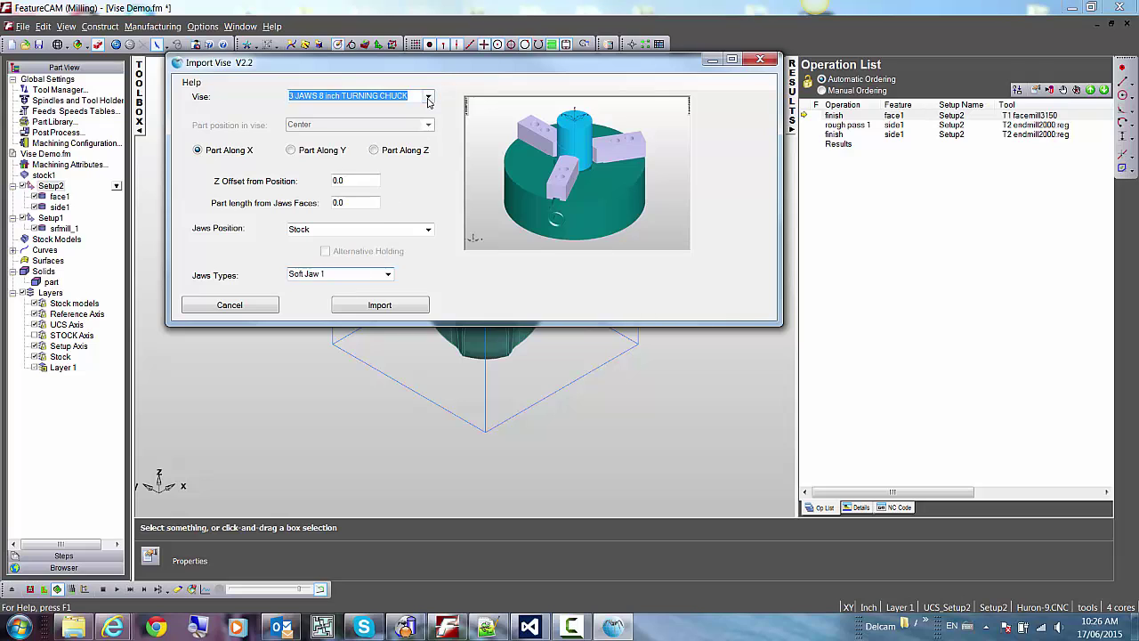
{"action": "left_click", "coordinate": [299, 108]}
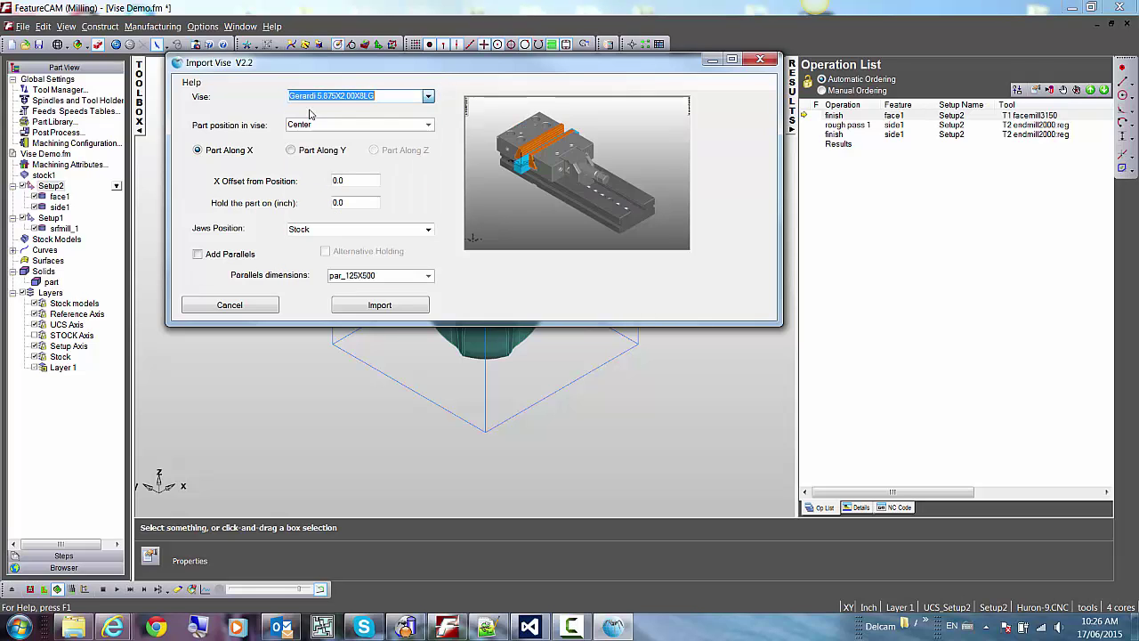
{"action": "left_click_drag", "start_coordinate": [298, 70], "coordinate": [692, 69]}
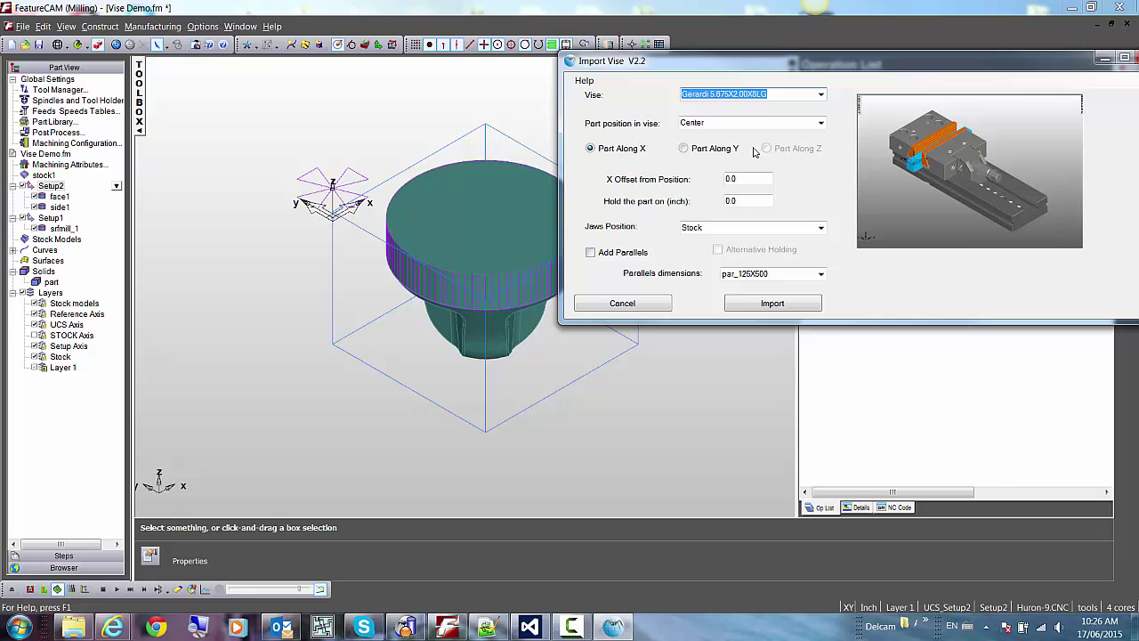
- Try the Right and Left part positions in the vise, with an X offset of -1
{"action": "key", "text": "Tab"}
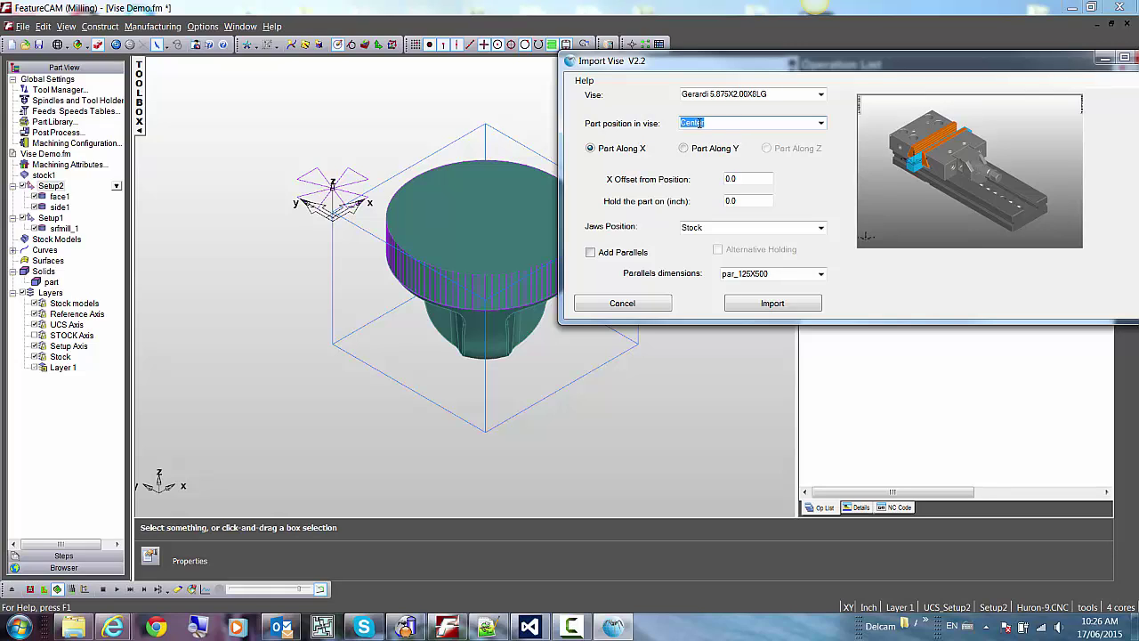
{"action": "scroll", "coordinate": [699, 122], "scroll_direction": "down", "scroll_amount": 1}
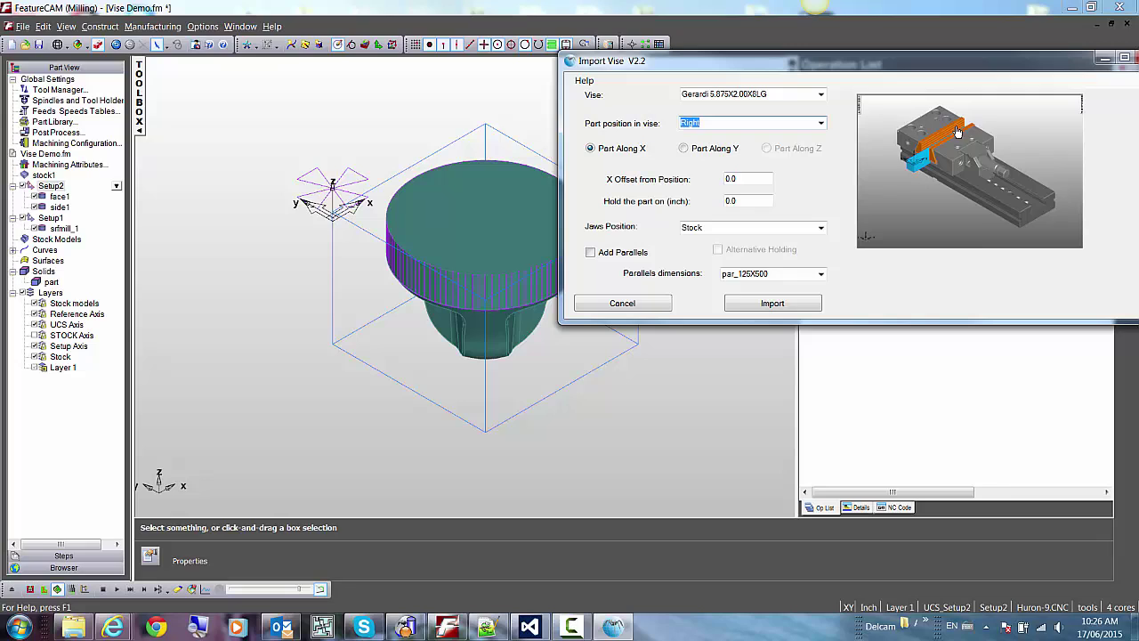
{"action": "scroll", "coordinate": [973, 146], "scroll_direction": "down", "scroll_amount": 1}
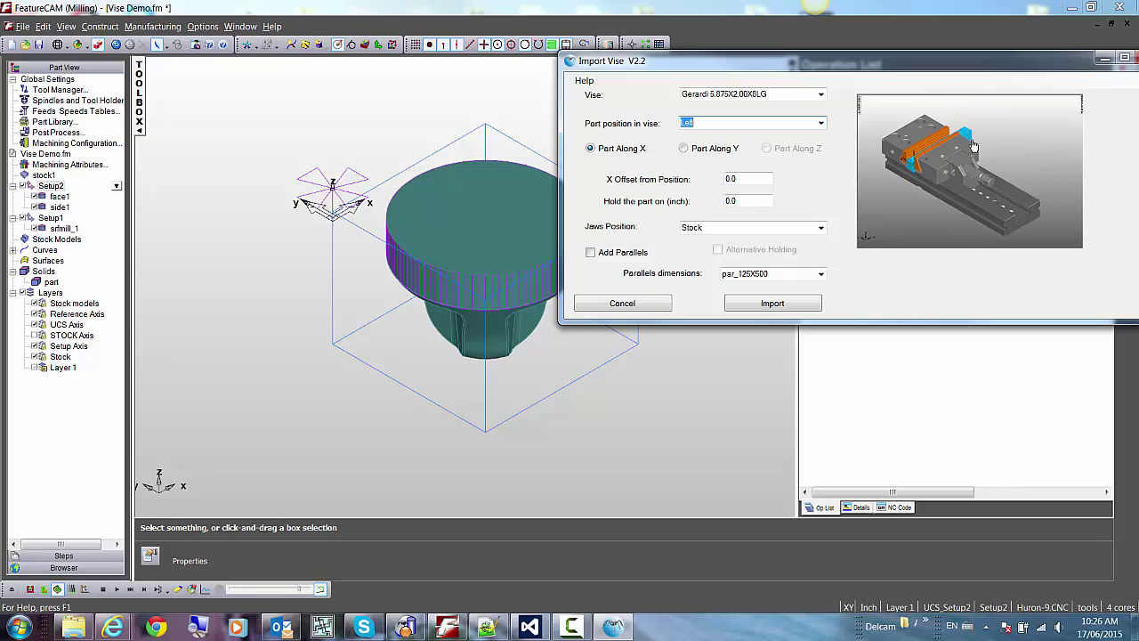
{"action": "left_click", "coordinate": [753, 179]}
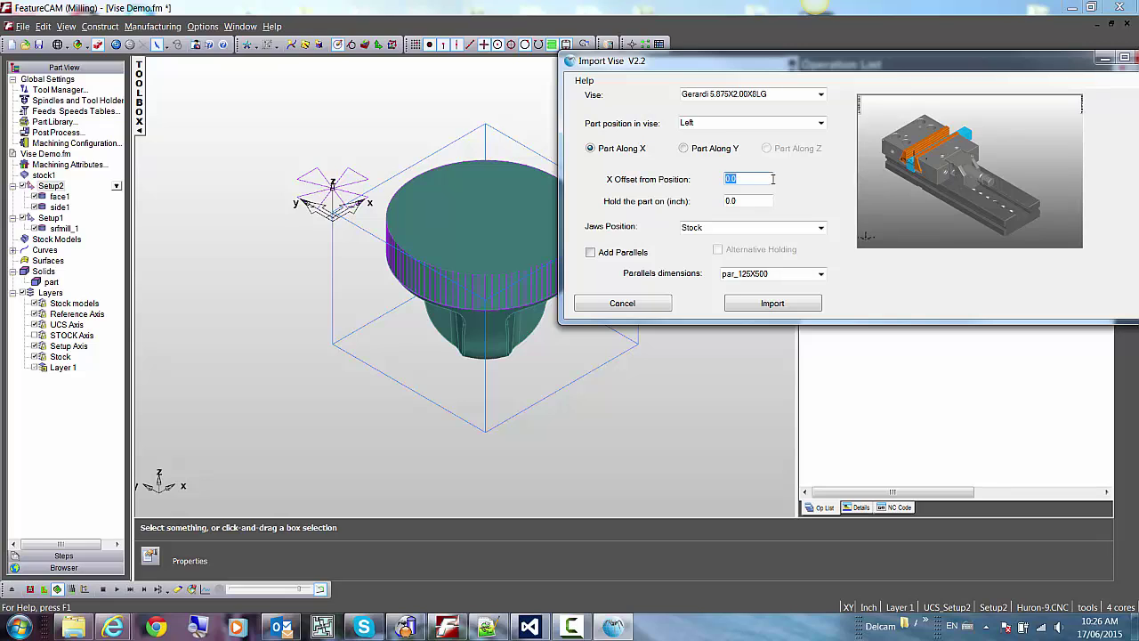
{"action": "type", "text": "-1."}
- Set the X offset from position to 0 and the part position in the vise to Center
{"action": "double_click", "coordinate": [739, 178]}
{"action": "type", "text": "0"}
{"action": "left_click", "coordinate": [819, 123]}
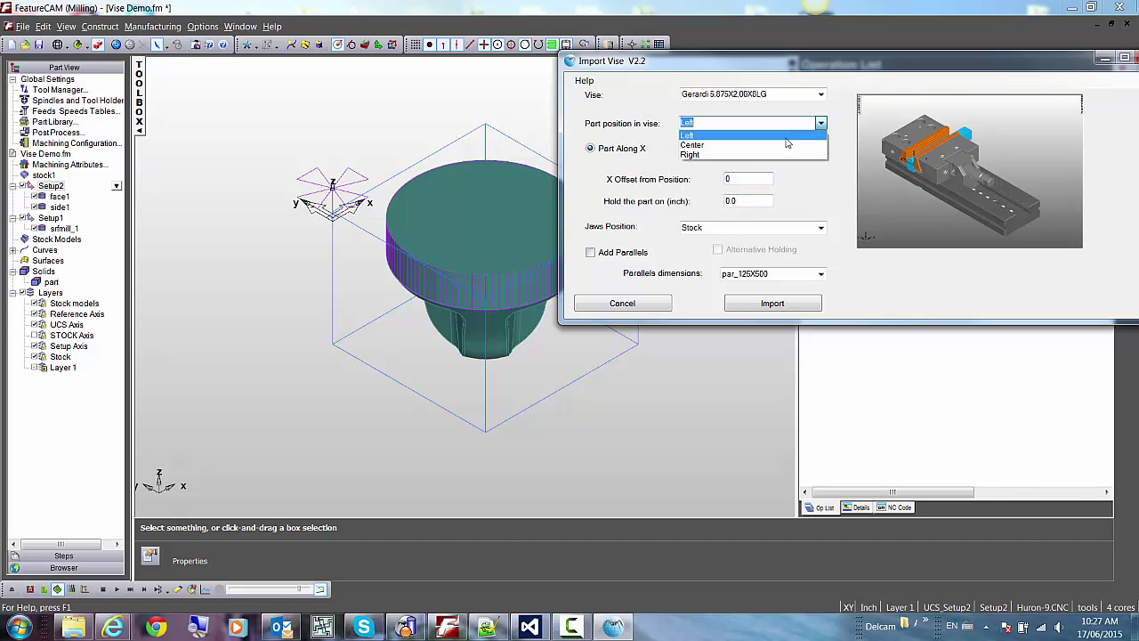
{"action": "left_click", "coordinate": [787, 144]}
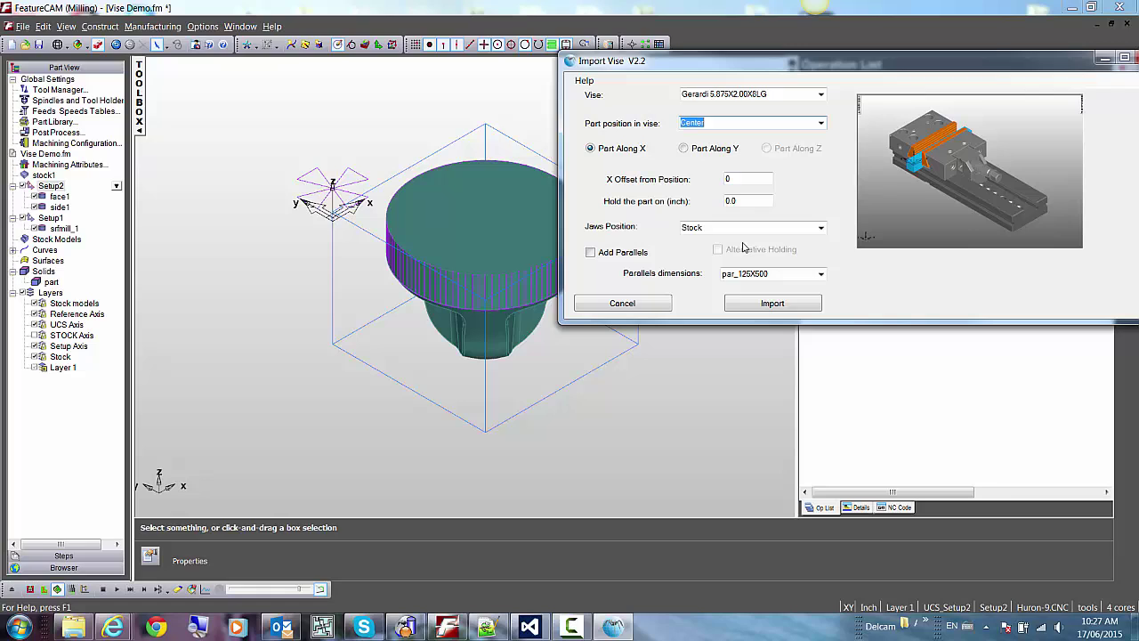
- Keep the jaws positioned on Stock and add parallels with the par_125X1500 dimensions
{"action": "left_click", "coordinate": [821, 228]}
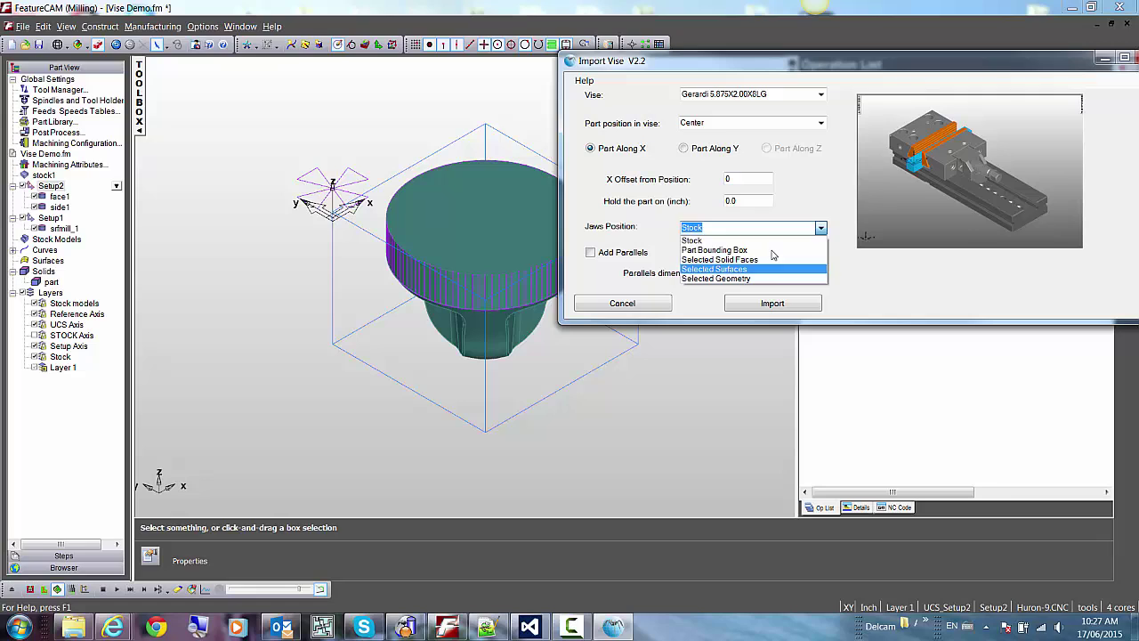
{"action": "left_click", "coordinate": [817, 207]}
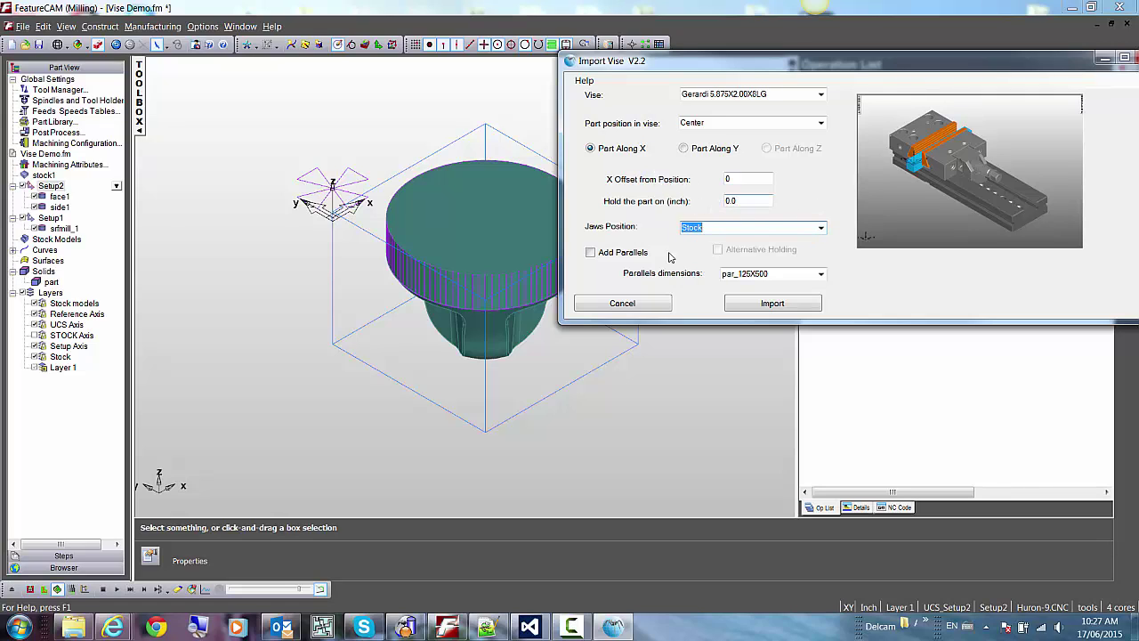
{"action": "left_click", "coordinate": [620, 256]}
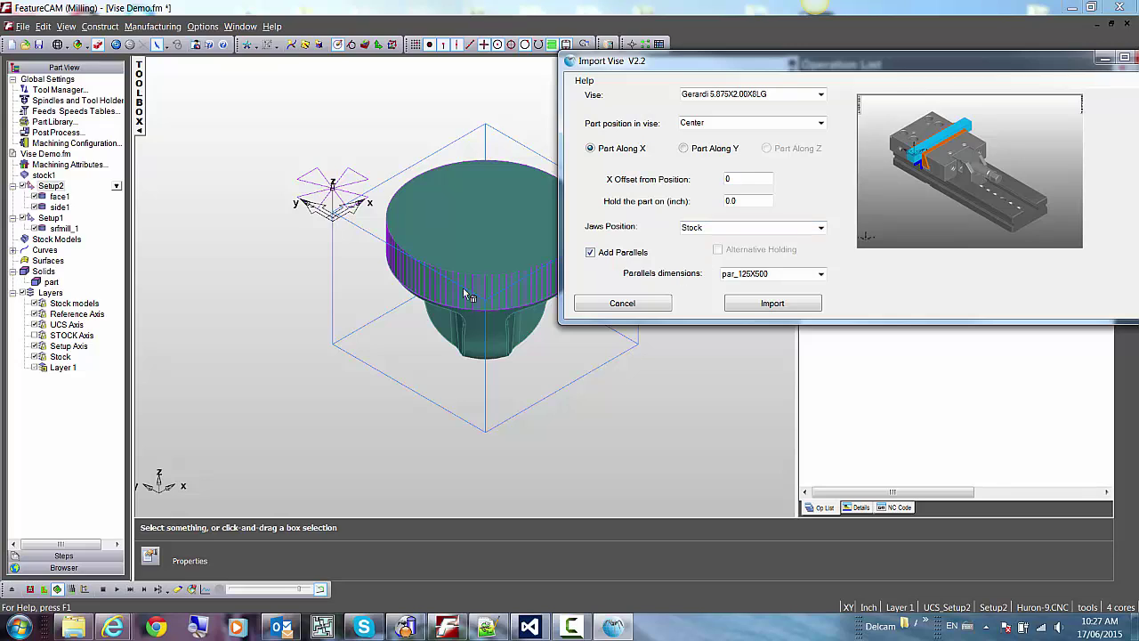
{"action": "left_click", "coordinate": [820, 274]}
{"action": "left_click", "coordinate": [782, 364]}
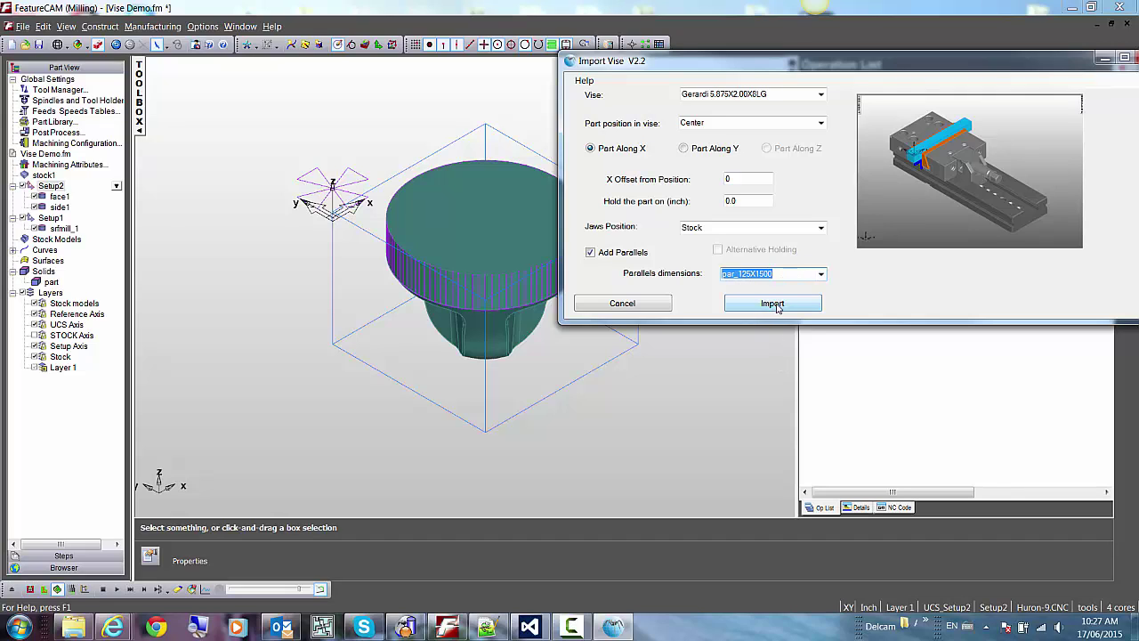
- Import the configured Gerardi vise with its parallels into Setup2 and inspect how it sits around the part
{"action": "left_click", "coordinate": [772, 304]}
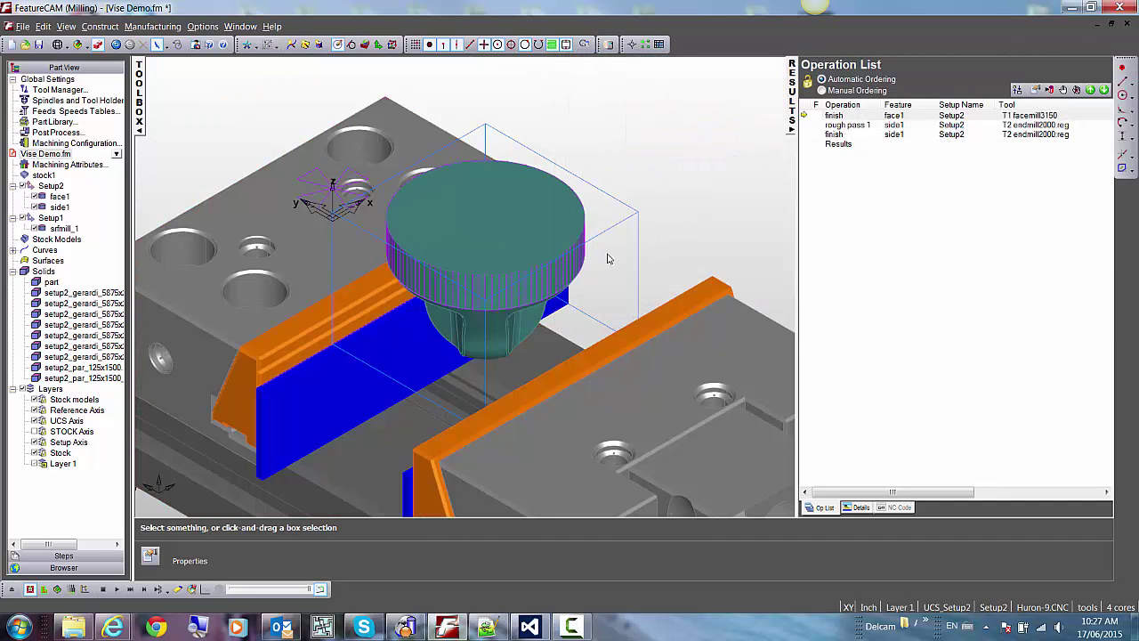
{"action": "middle_click_drag", "start_coordinate": [523, 301], "coordinate": [522, 177], "text": "shift"}
{"action": "scroll", "coordinate": [504, 258], "scroll_direction": "down", "scroll_amount": 3}
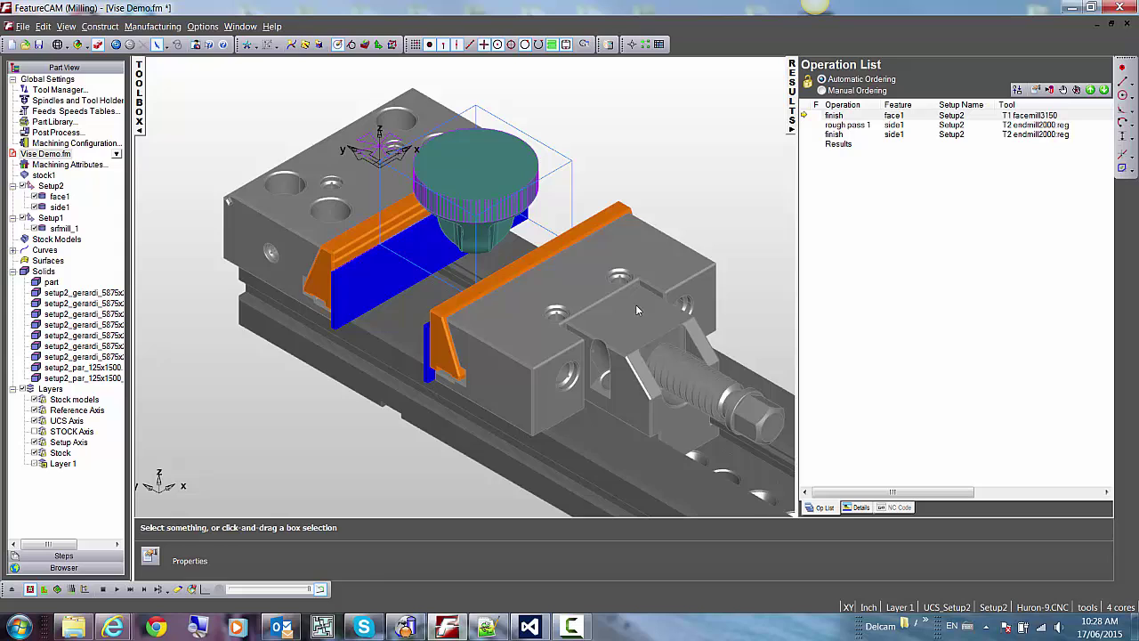
{"action": "middle_click_drag", "start_coordinate": [537, 301], "coordinate": [527, 348]}
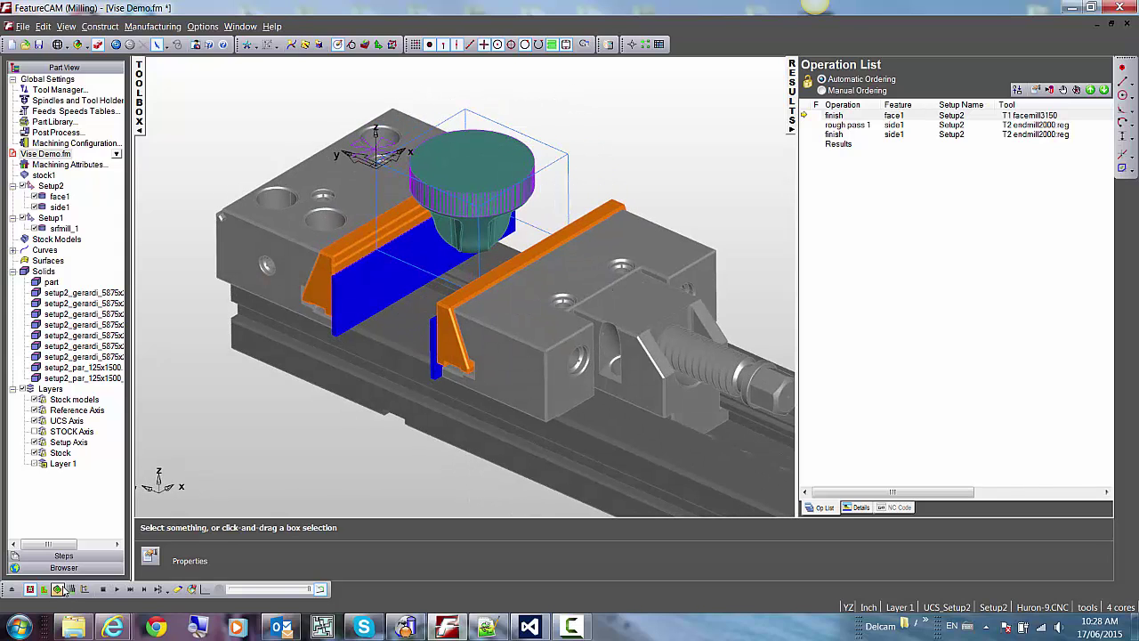
- Run the Setup2 simulation to check the stock in the Gerardi vise, and stop it
{"action": "left_click", "coordinate": [117, 588]}
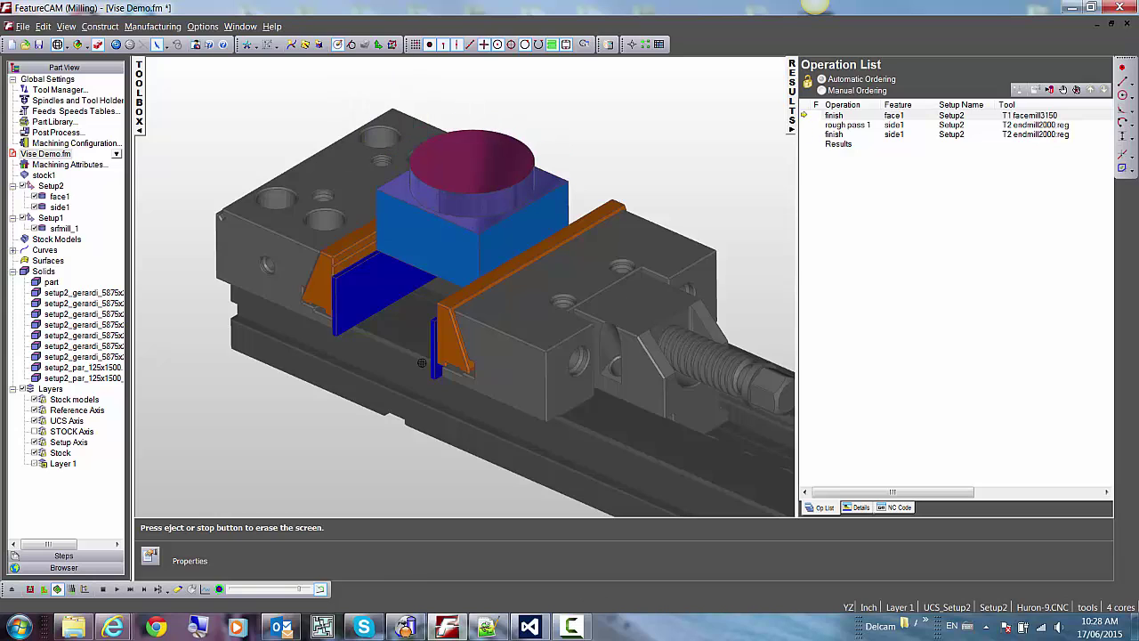
{"action": "scroll", "coordinate": [450, 319], "scroll_direction": "down", "scroll_amount": 3}
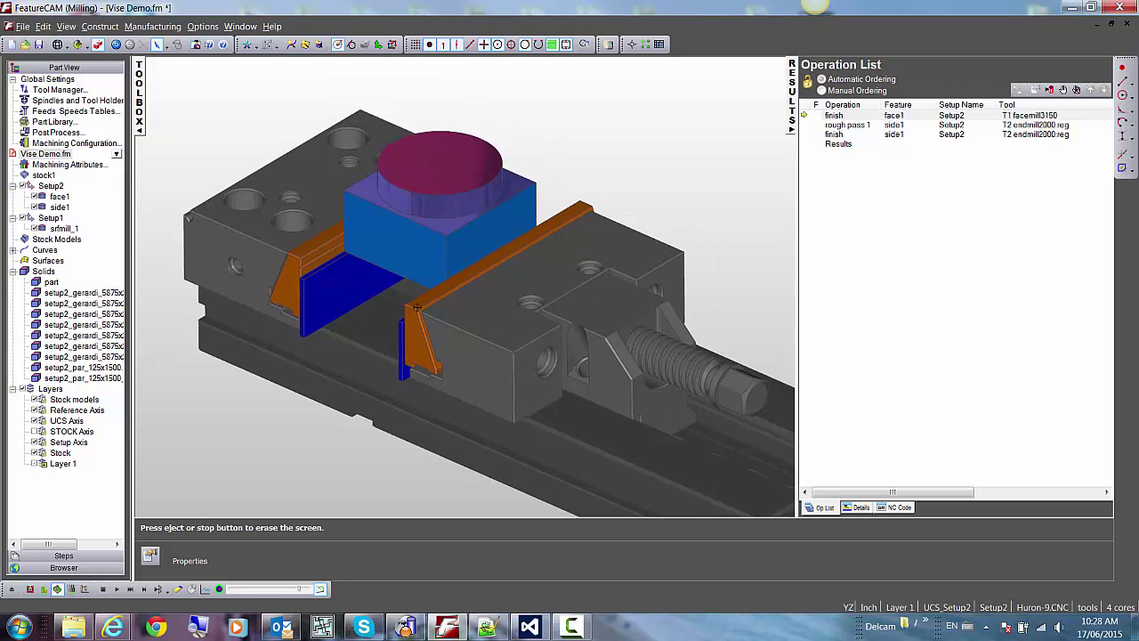
{"action": "middle_click_drag", "start_coordinate": [271, 360], "coordinate": [324, 374]}
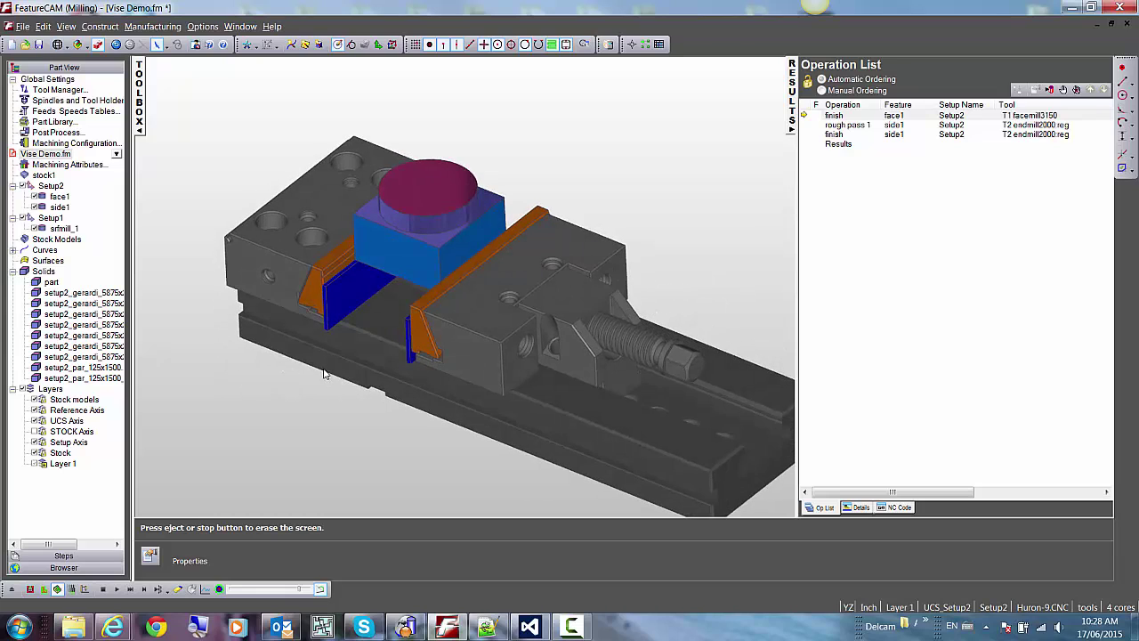
{"action": "left_click", "coordinate": [102, 588]}
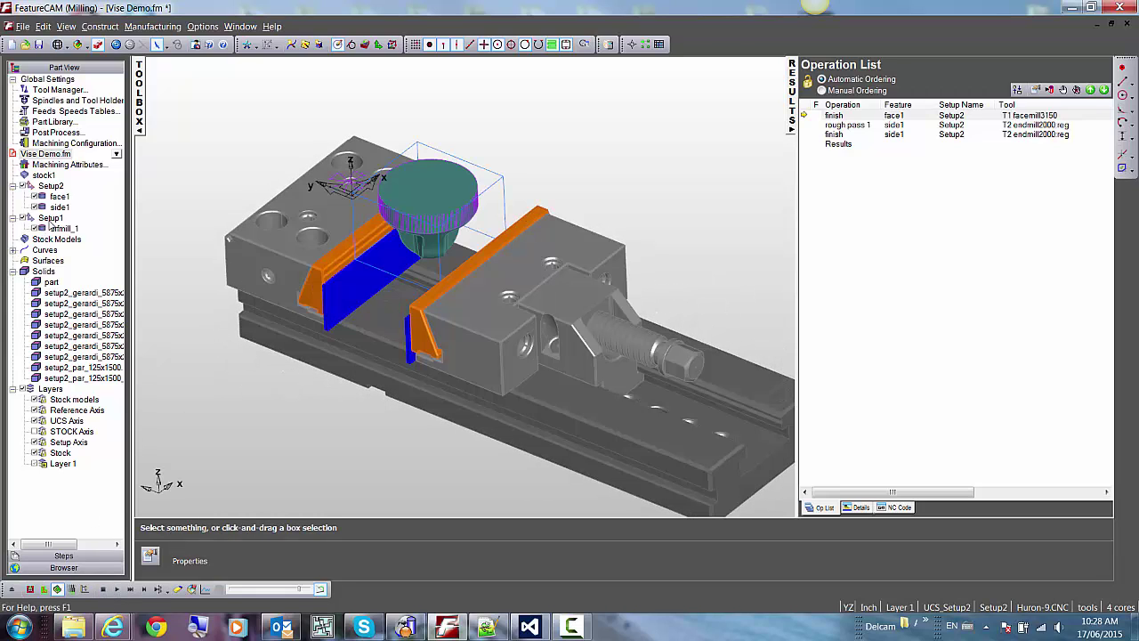
- Compare the fixtures shown for Setup1 and Setup2, and make Setup1 the current setup with the part's domed side up
{"action": "left_click", "coordinate": [51, 217]}
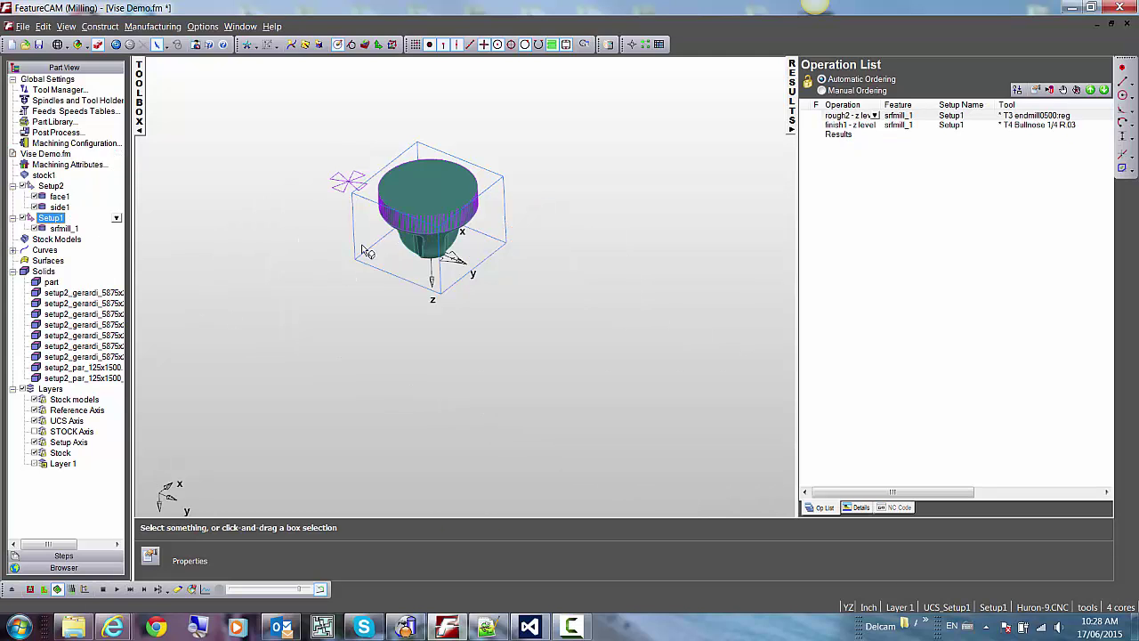
{"action": "left_click", "coordinate": [50, 185]}
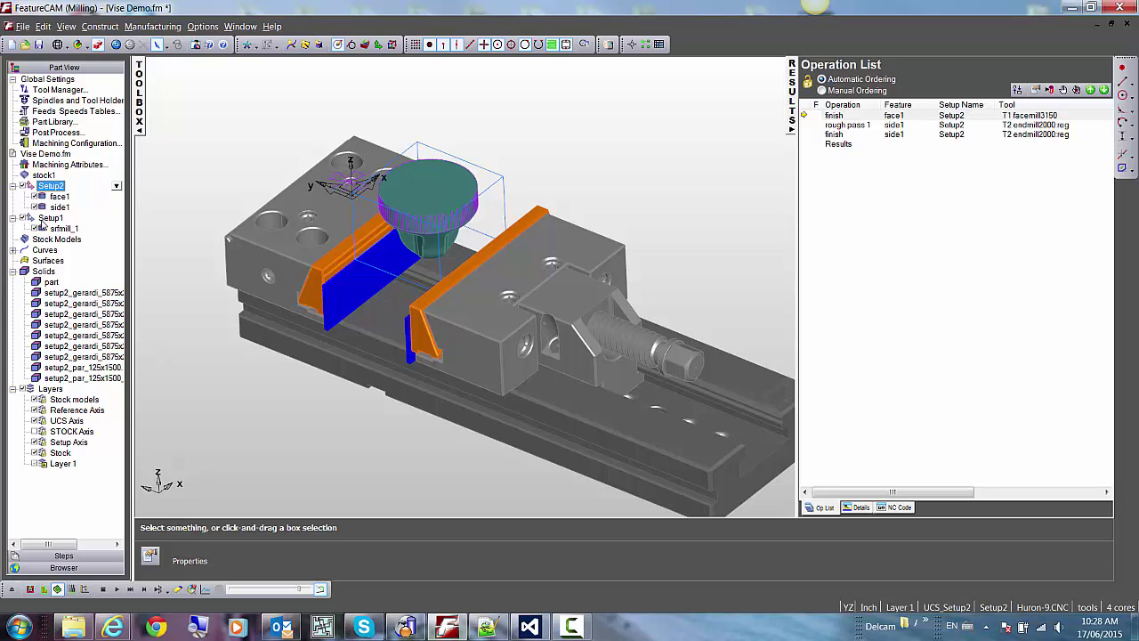
{"action": "left_click", "coordinate": [51, 219]}
{"action": "middle_click_drag", "start_coordinate": [322, 164], "coordinate": [348, 309]}
{"action": "middle_click_drag", "start_coordinate": [439, 249], "coordinate": [483, 369]}
{"action": "scroll", "coordinate": [584, 377], "scroll_direction": "up", "scroll_amount": 1}
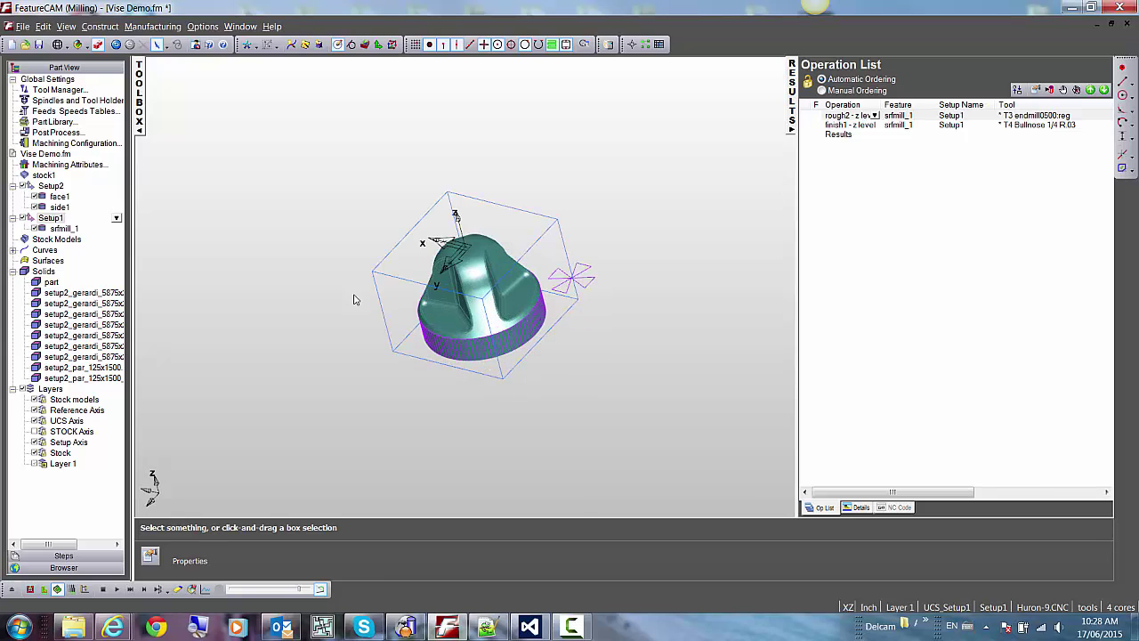
{"action": "middle_click_drag", "start_coordinate": [356, 294], "coordinate": [580, 329]}
{"action": "middle_click_drag", "start_coordinate": [480, 358], "coordinate": [418, 356]}
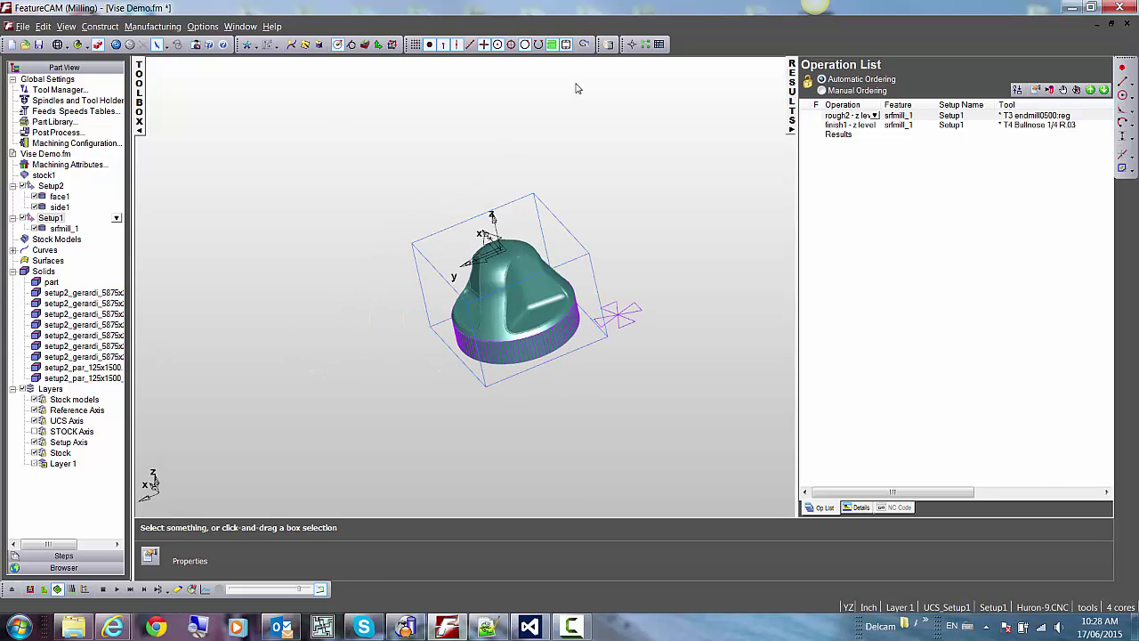
- Start a vise import for Setup1 and select the cylindrical side face of the part's base as the holding face
{"action": "left_click", "coordinate": [632, 45]}
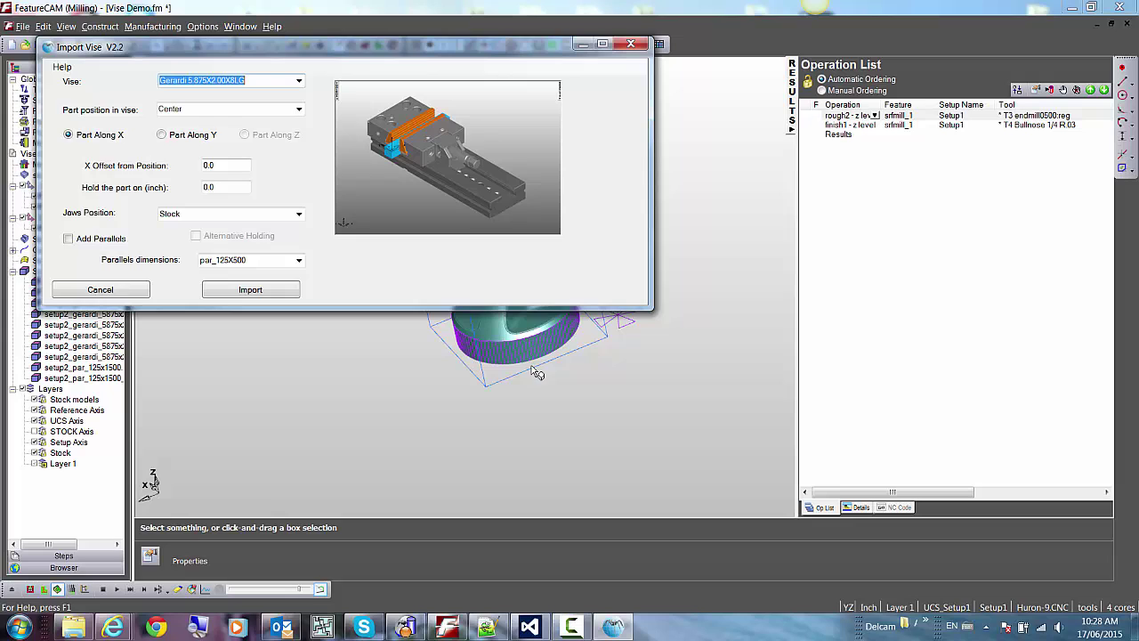
{"action": "left_click", "coordinate": [564, 435]}
{"action": "scroll", "coordinate": [531, 355], "scroll_direction": "up", "scroll_amount": 3}
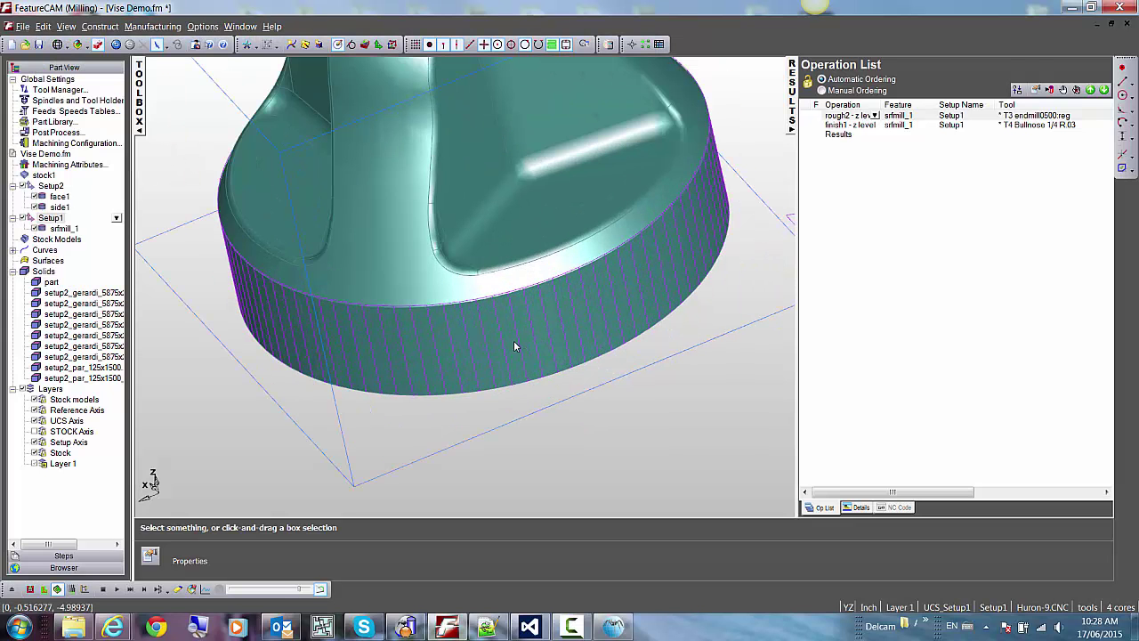
{"action": "left_click", "coordinate": [513, 346]}
{"action": "left_click", "coordinate": [512, 343]}
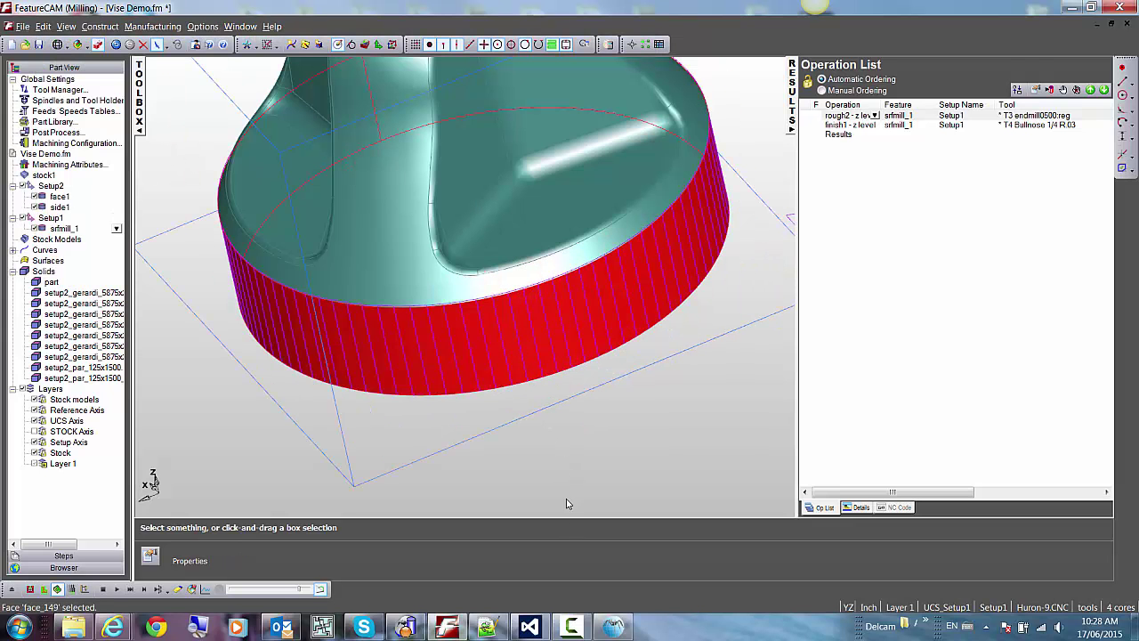
- Choose the 3 JAWS 8 inch TURNING CHUCK as the vise, with jaws of type Soft Jaw 1
{"action": "left_click", "coordinate": [615, 627]}
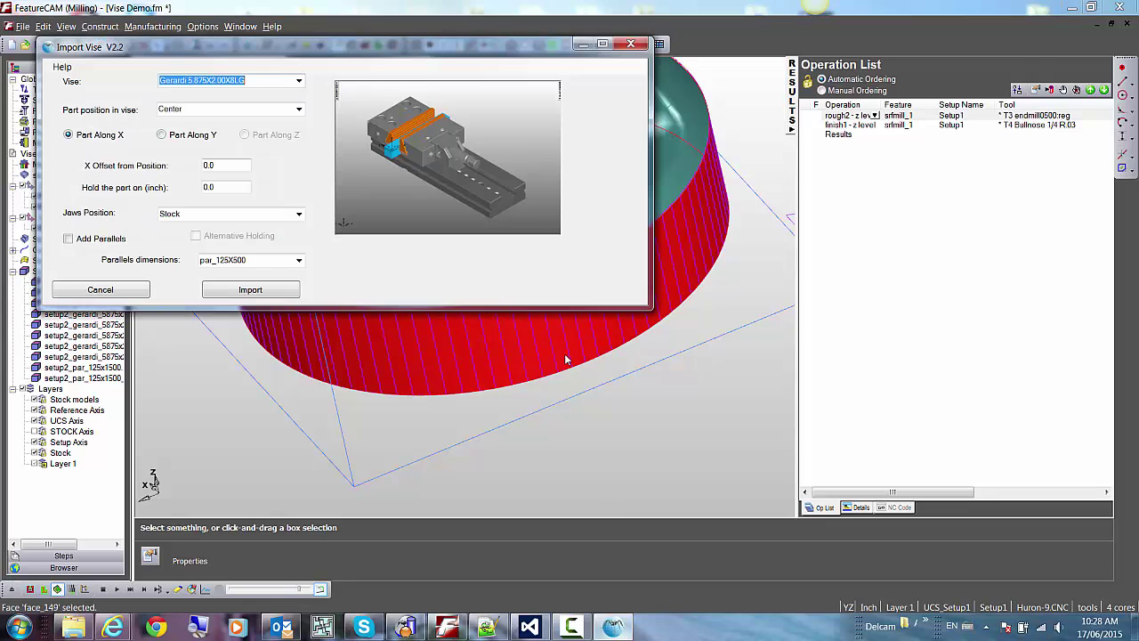
{"action": "left_click", "coordinate": [298, 81]}
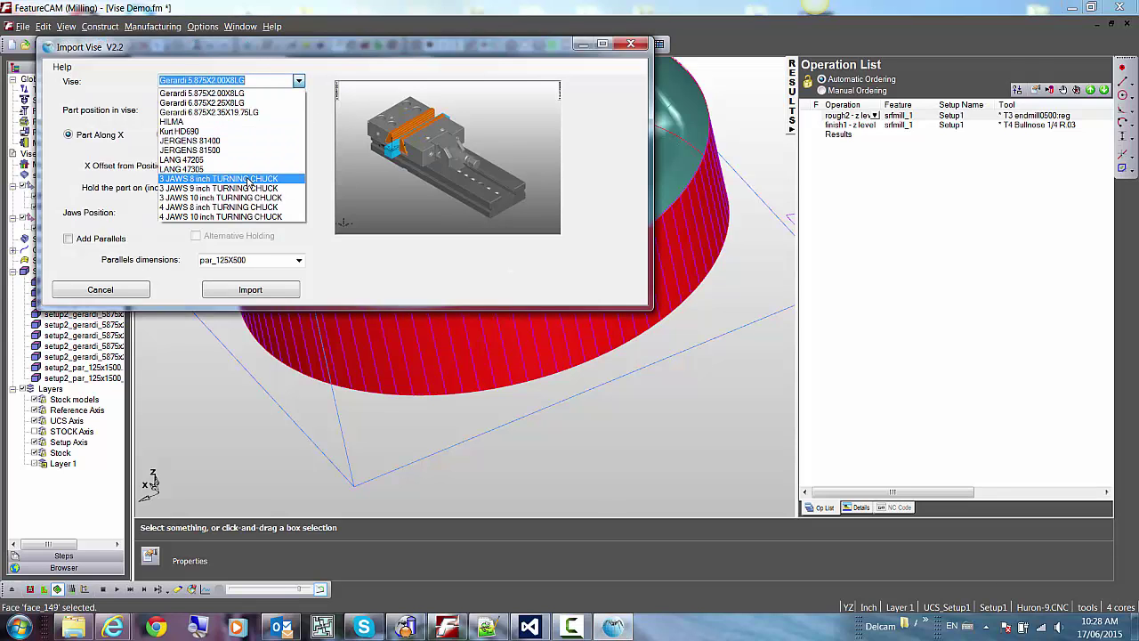
{"action": "left_click", "coordinate": [250, 179]}
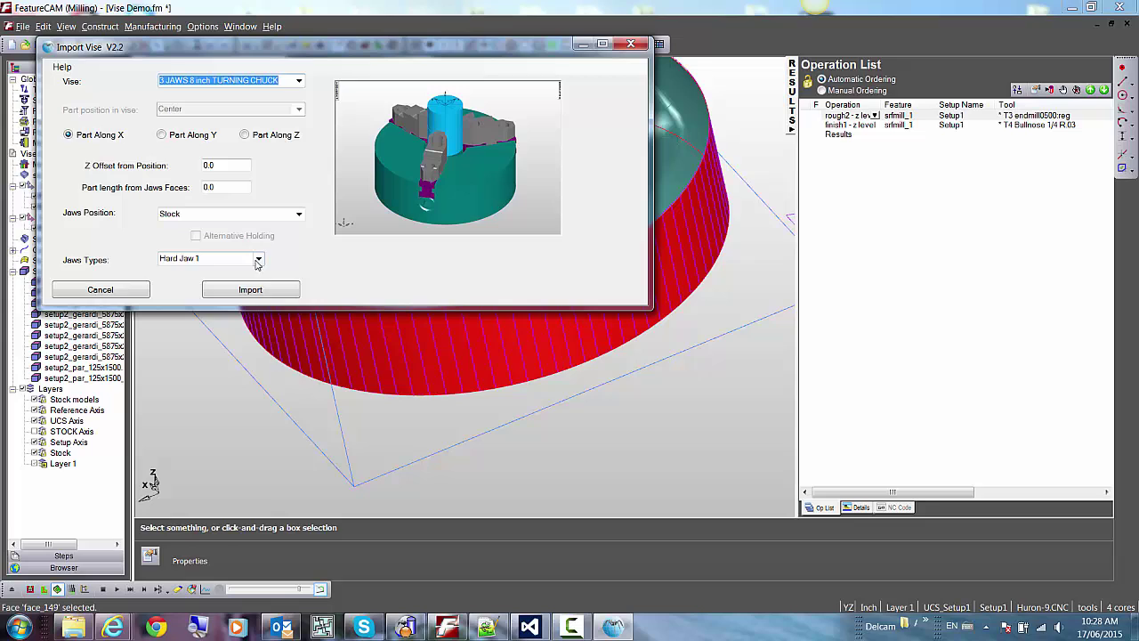
{"action": "left_click", "coordinate": [210, 259]}
{"action": "left_click", "coordinate": [199, 291]}
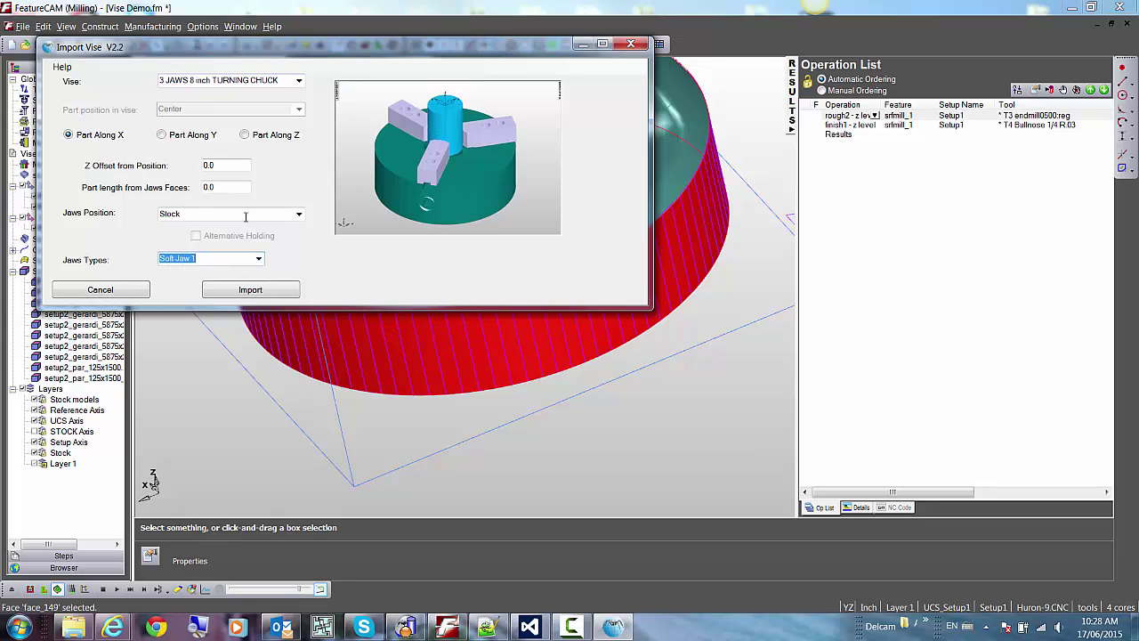
- Position the jaws on Selected Solid Faces and set the part length from jaws faces to 1.6
{"action": "left_click", "coordinate": [299, 214]}
{"action": "left_click", "coordinate": [222, 238]}
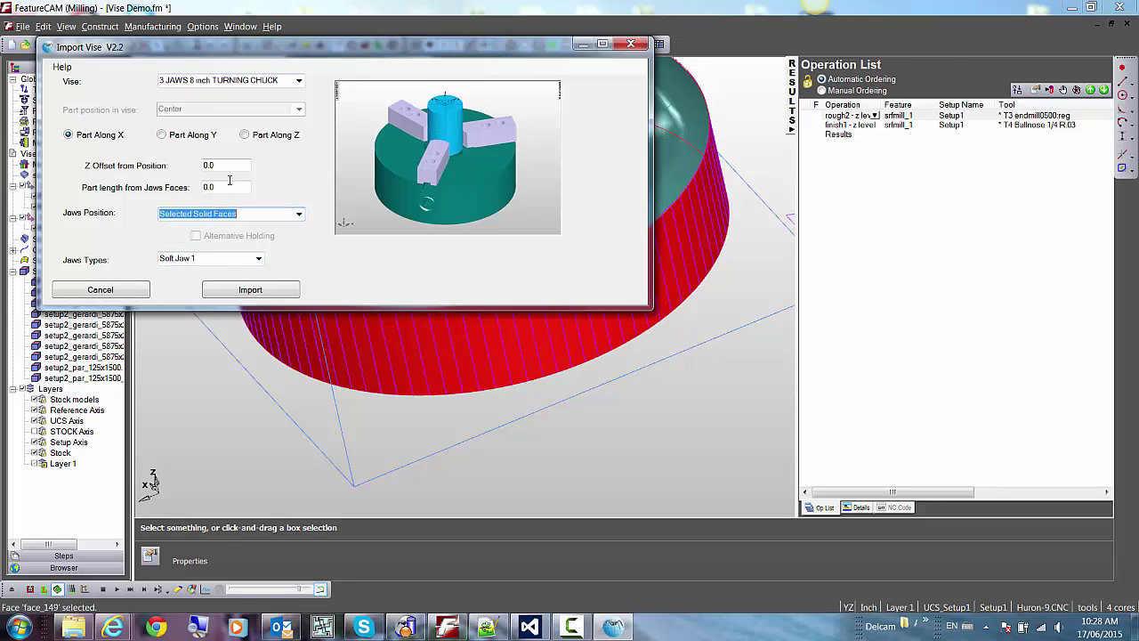
{"action": "left_click_drag", "start_coordinate": [232, 188], "coordinate": [119, 195]}
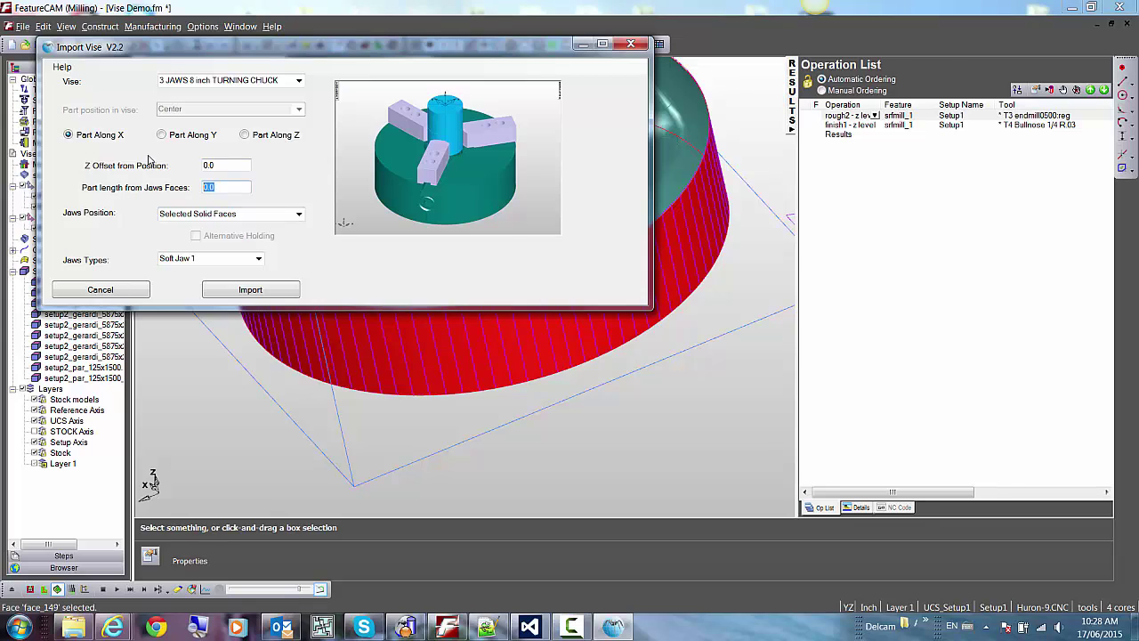
{"action": "type", "text": "1.6"}
- Orient the part along Z, import the chuck into Setup1, clear the selection and inspect the jaws around the part
{"action": "double_click", "coordinate": [214, 164]}
{"action": "left_click", "coordinate": [246, 135]}
{"action": "left_click", "coordinate": [250, 291]}
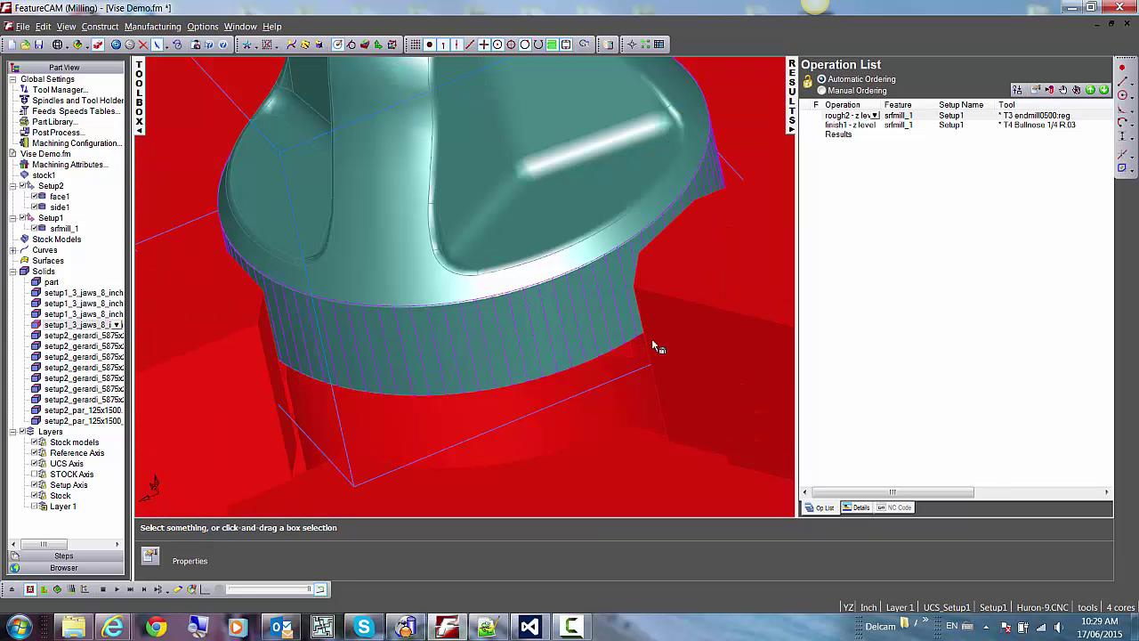
{"action": "scroll", "coordinate": [513, 241], "scroll_direction": "down", "scroll_amount": 5}
{"action": "middle_click_drag", "start_coordinate": [394, 265], "coordinate": [641, 142]}
{"action": "left_click", "coordinate": [608, 154]}
{"action": "middle_click_drag", "start_coordinate": [433, 254], "coordinate": [529, 245], "text": "shift"}
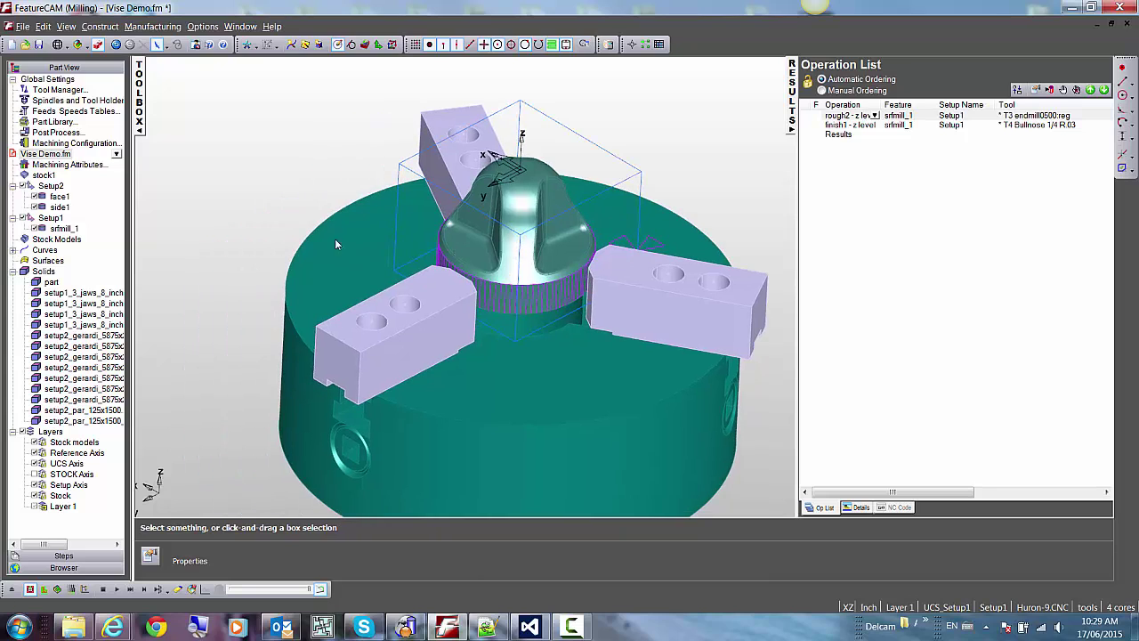
- Make Setup2 current, show its vise in isometric view, and run the 3D machining simulation
{"action": "left_click", "coordinate": [54, 189]}
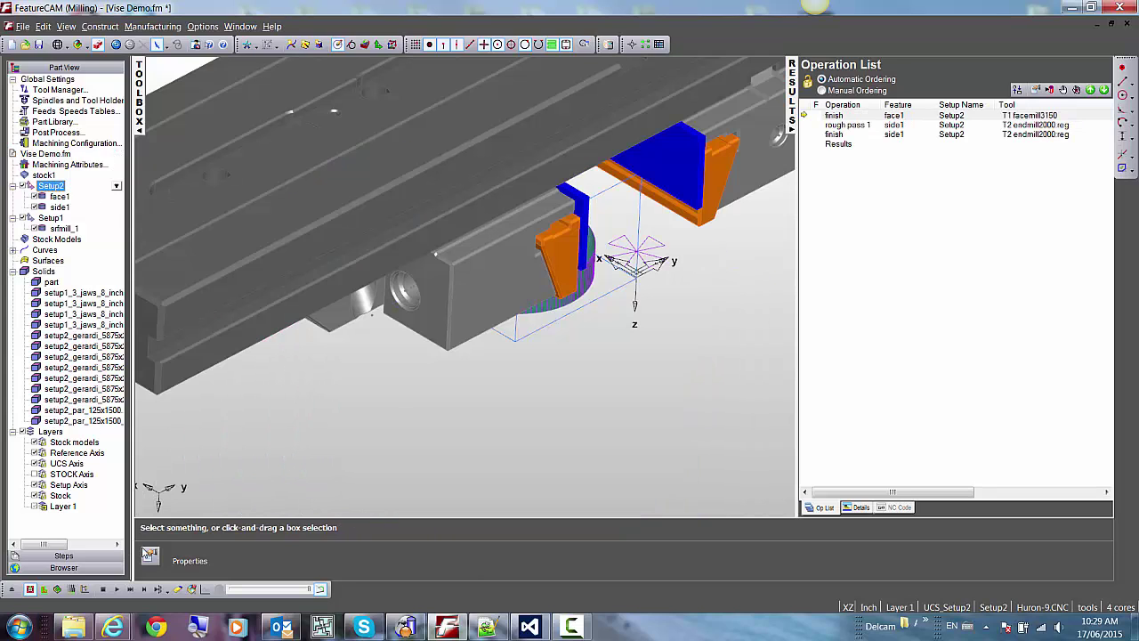
{"action": "scroll", "coordinate": [552, 388], "scroll_direction": "down", "scroll_amount": 4}
{"action": "right_click", "coordinate": [554, 369]}
{"action": "left_click", "coordinate": [589, 270]}
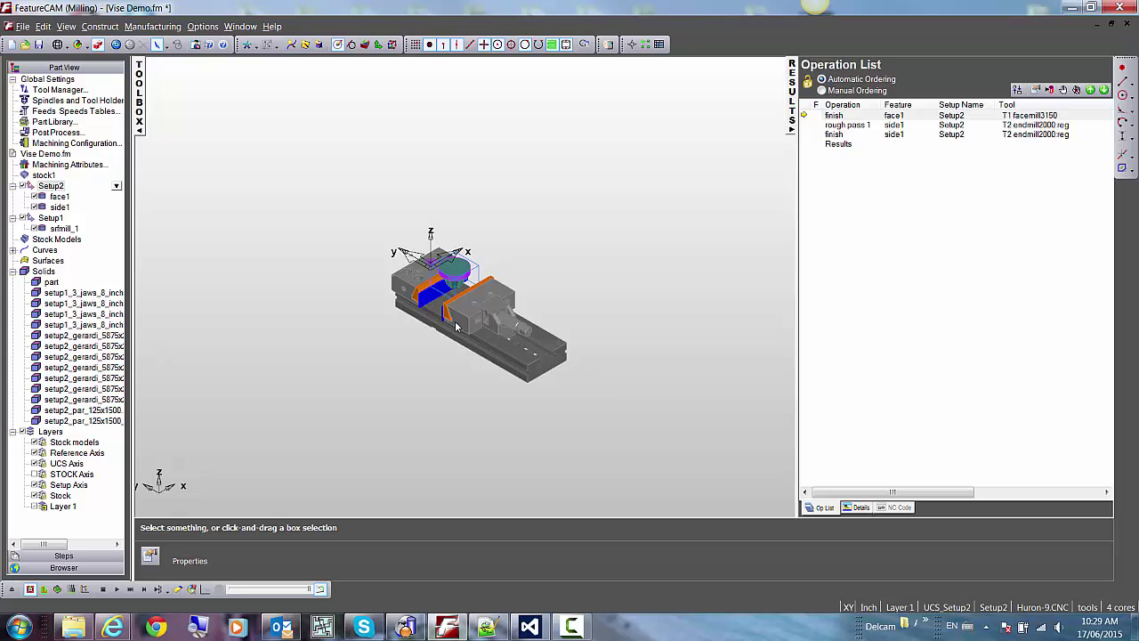
{"action": "left_click", "coordinate": [57, 589]}
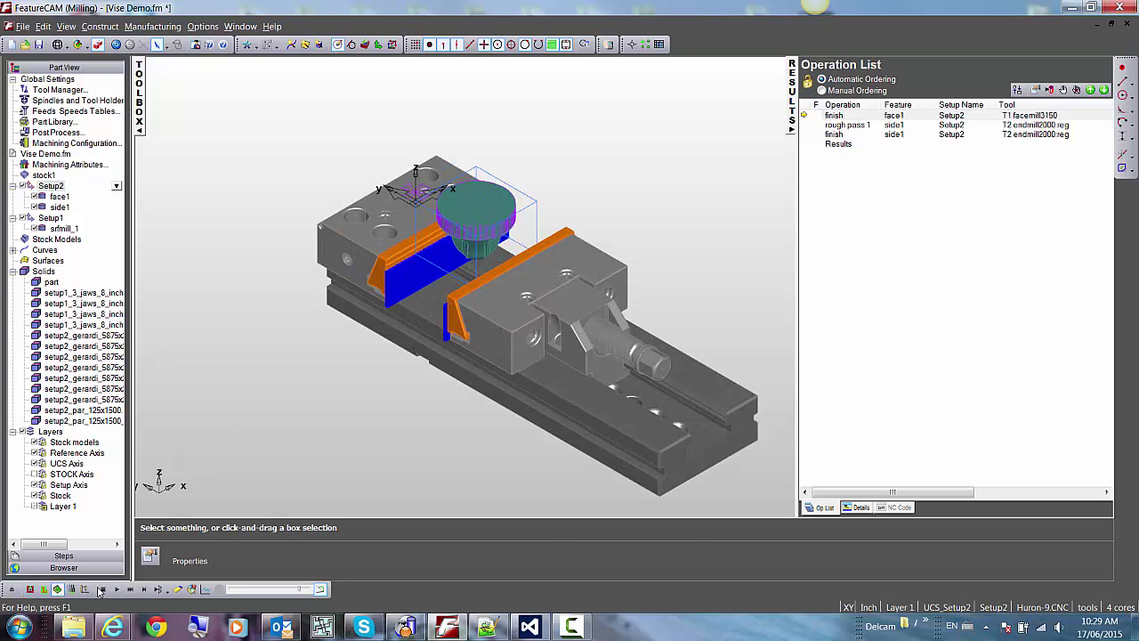
{"action": "left_click", "coordinate": [116, 589]}
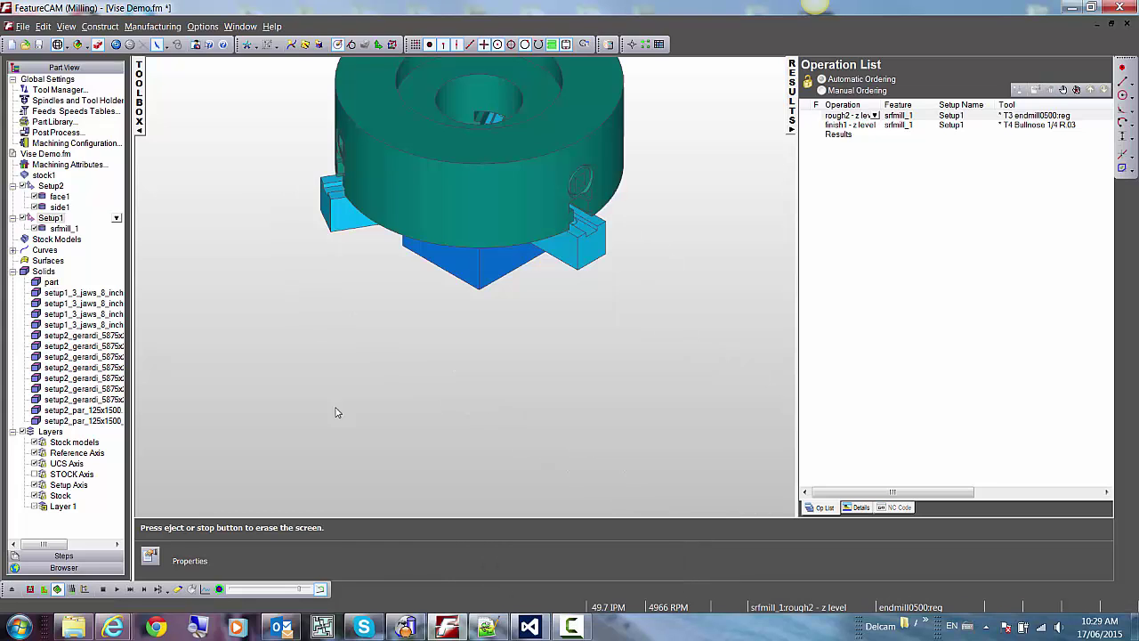
- View the Setup1 chuck from above and continue the simulation through the rough2 z level operation of srfmill_1
{"action": "middle_click_drag", "start_coordinate": [670, 92], "coordinate": [285, 285]}
{"action": "scroll", "coordinate": [353, 327], "scroll_direction": "up", "scroll_amount": 3}
{"action": "left_click_drag", "start_coordinate": [285, 285], "coordinate": [437, 353]}
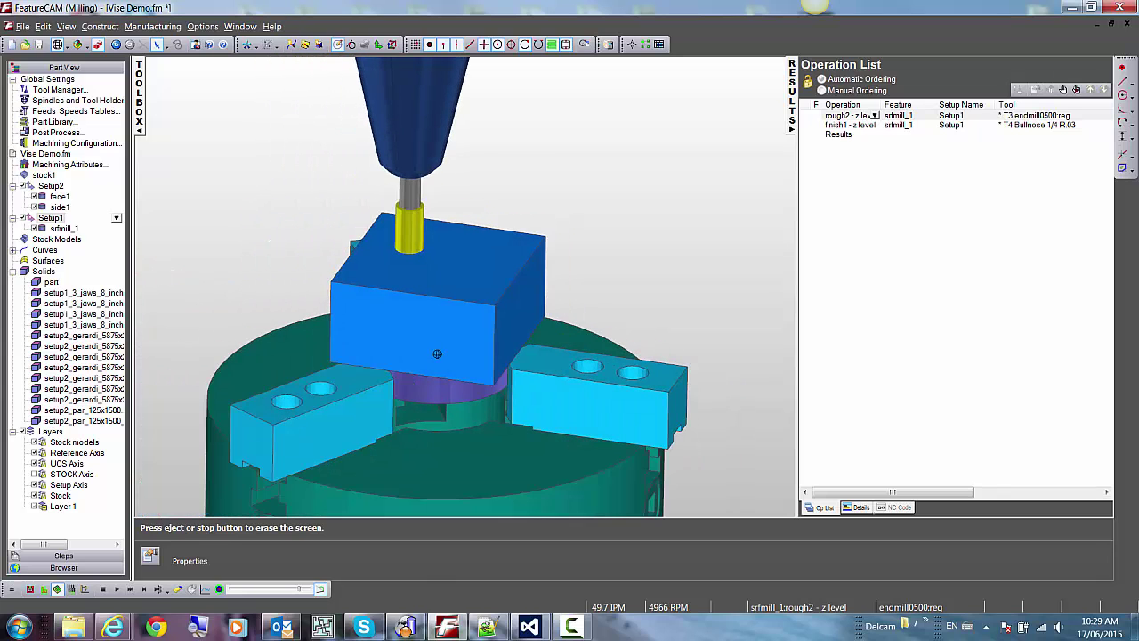
{"action": "left_click", "coordinate": [116, 588]}
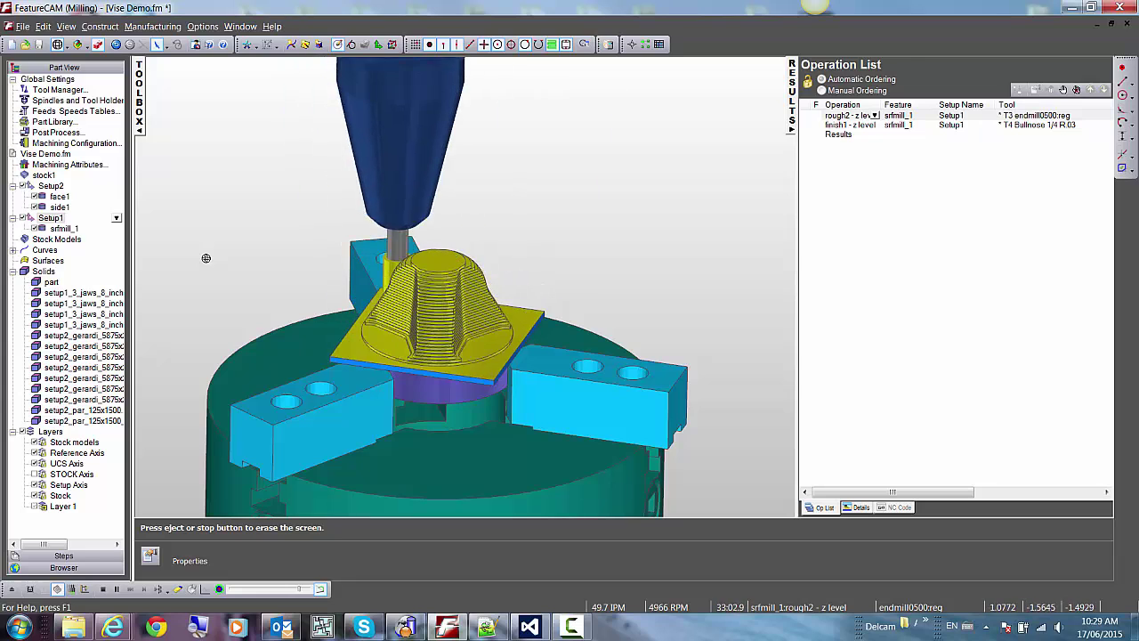